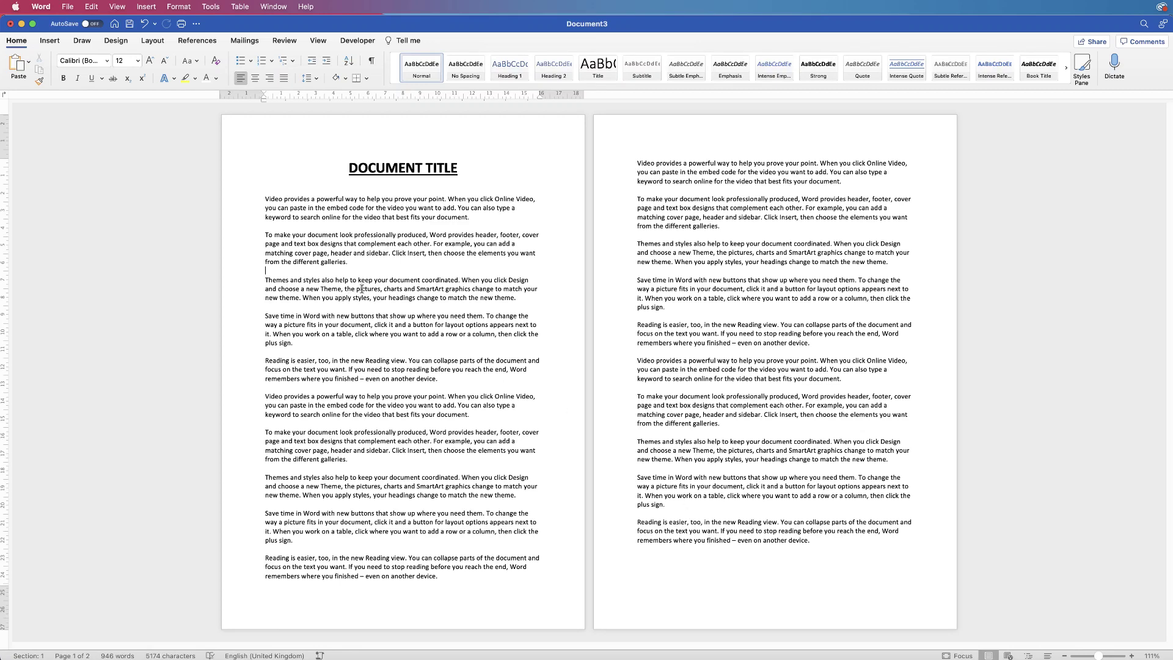
Start a drawn horizontal text box from the empty line between the page-one paragraphs.
left_click(315, 272)
left_click(49, 41)
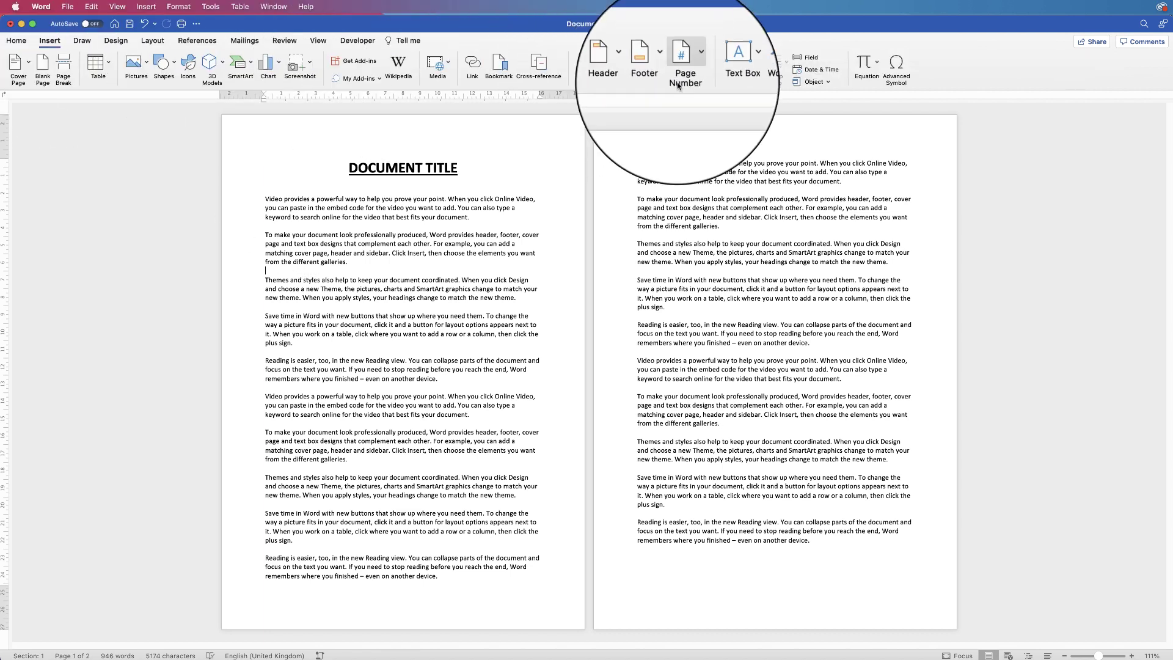
left_click(730, 63)
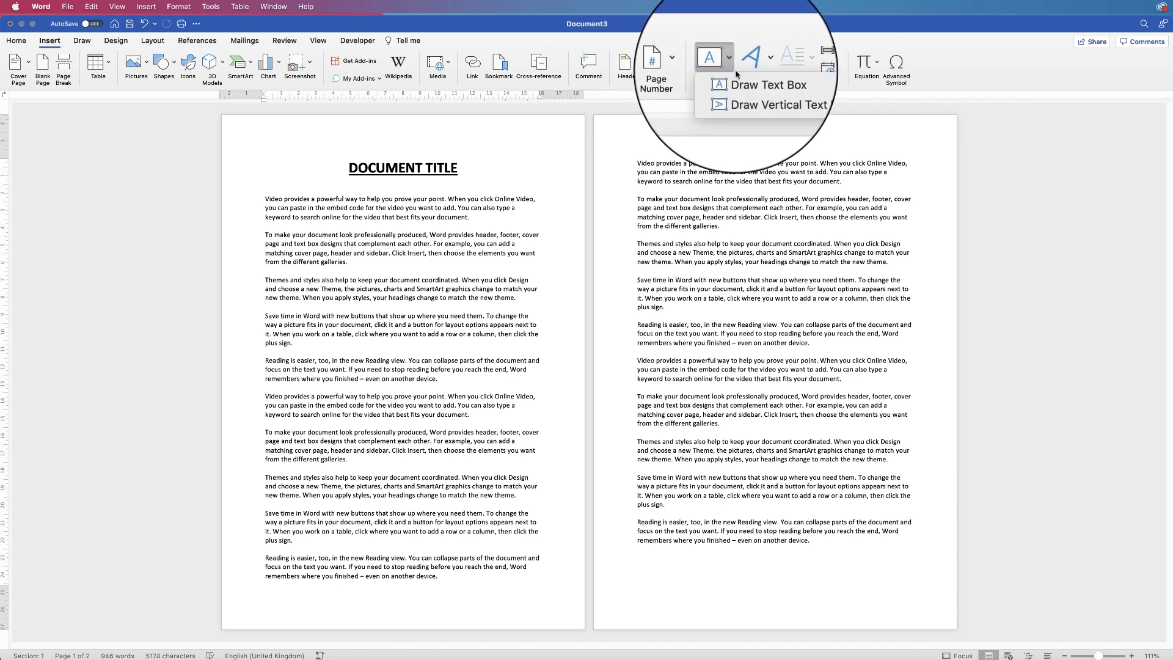
left_click(752, 87)
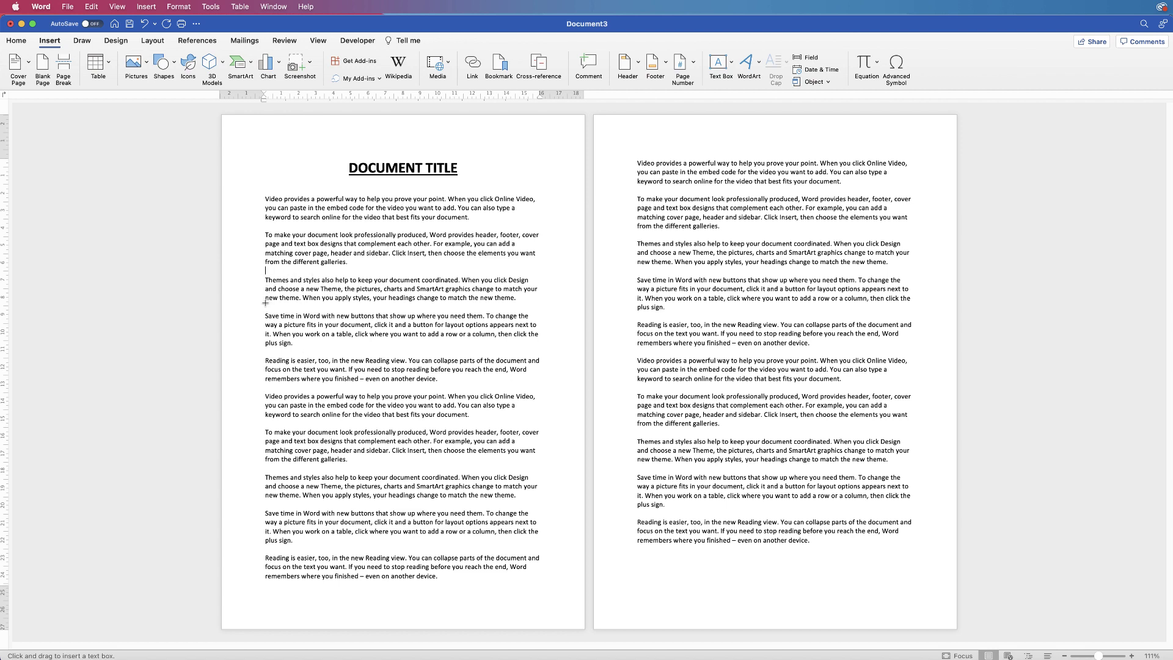
Drag out a roughly 7 cm square text box over the left part of the paragraphs and reselect it.
left_click_drag(265, 304, 295, 411)
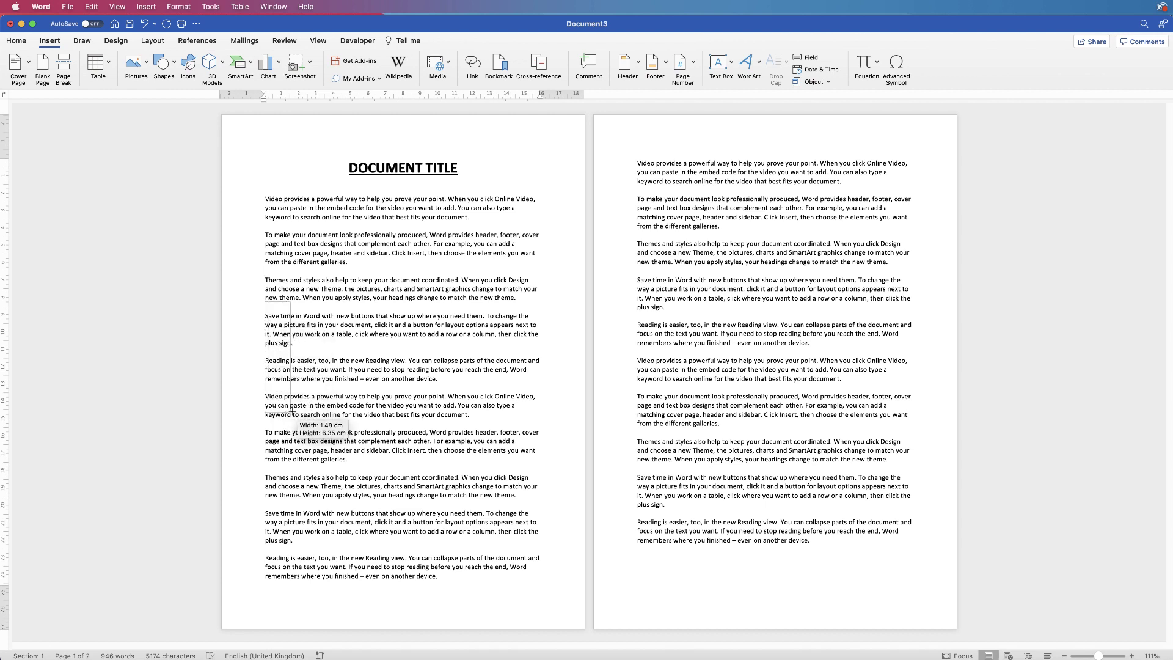
left_click_drag(294, 411, 387, 424)
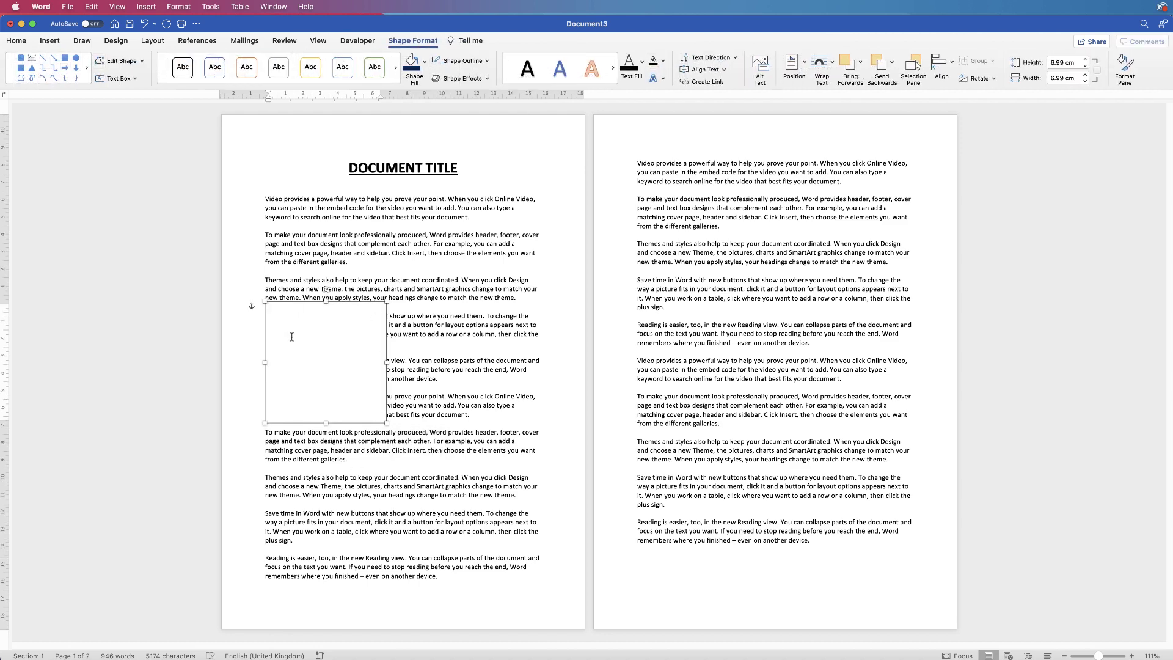
left_click(241, 399)
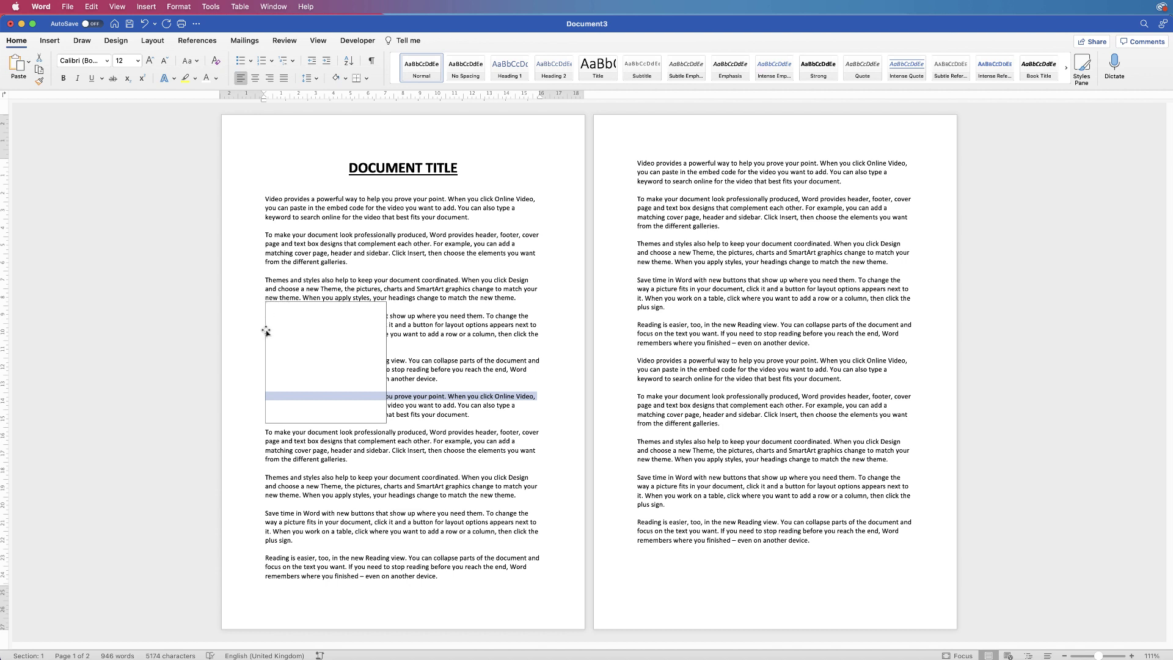
left_click(242, 375)
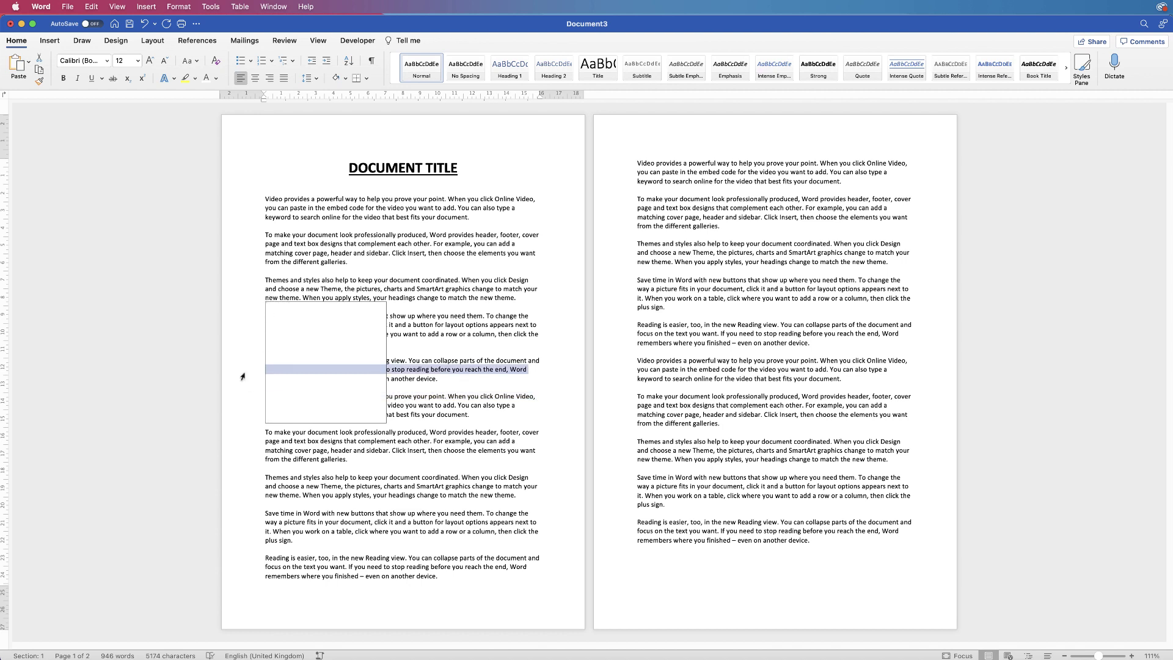
left_click(307, 315)
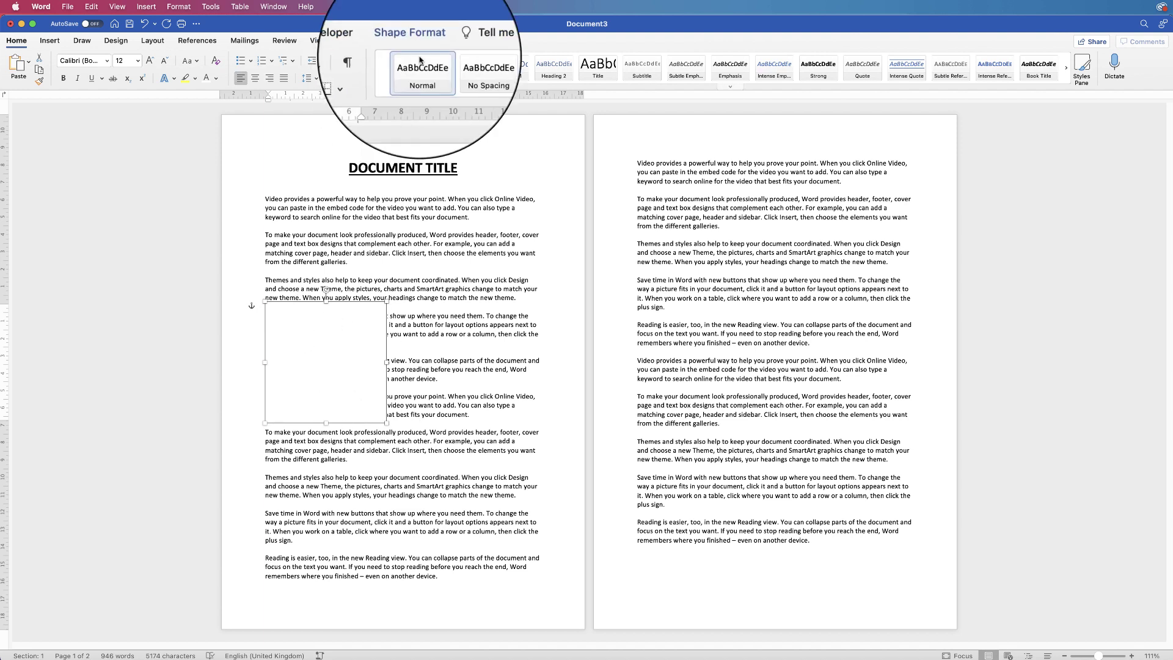
Give the text box Tight wrapping and drag it against page one's left margin.
left_click(413, 41)
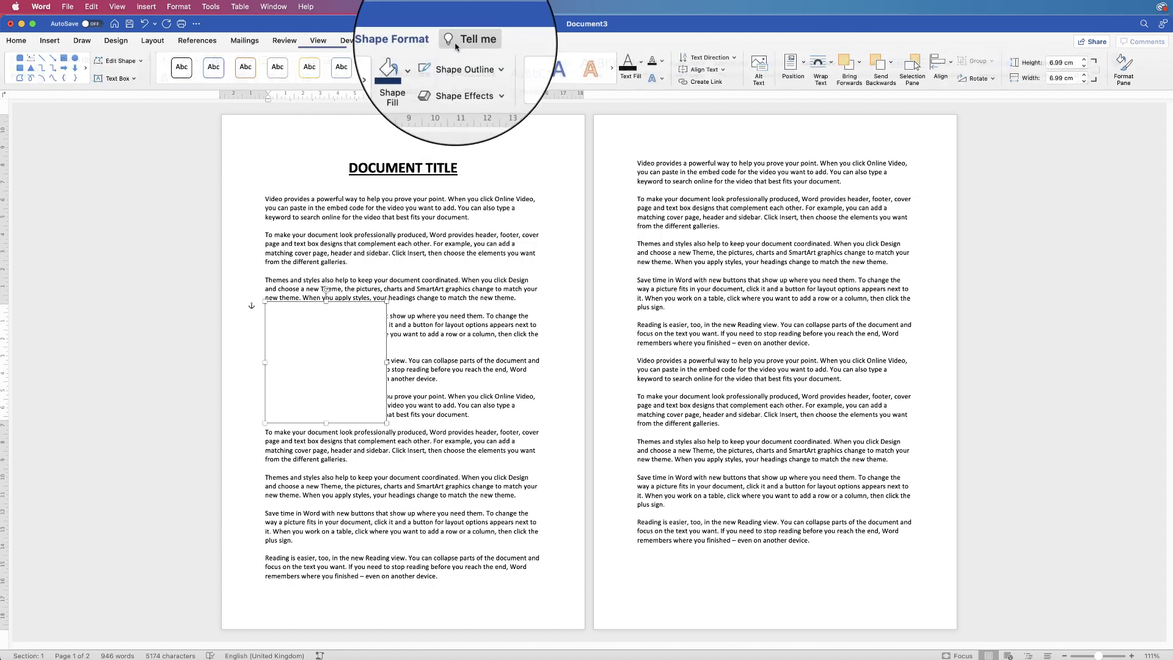
left_click(825, 65)
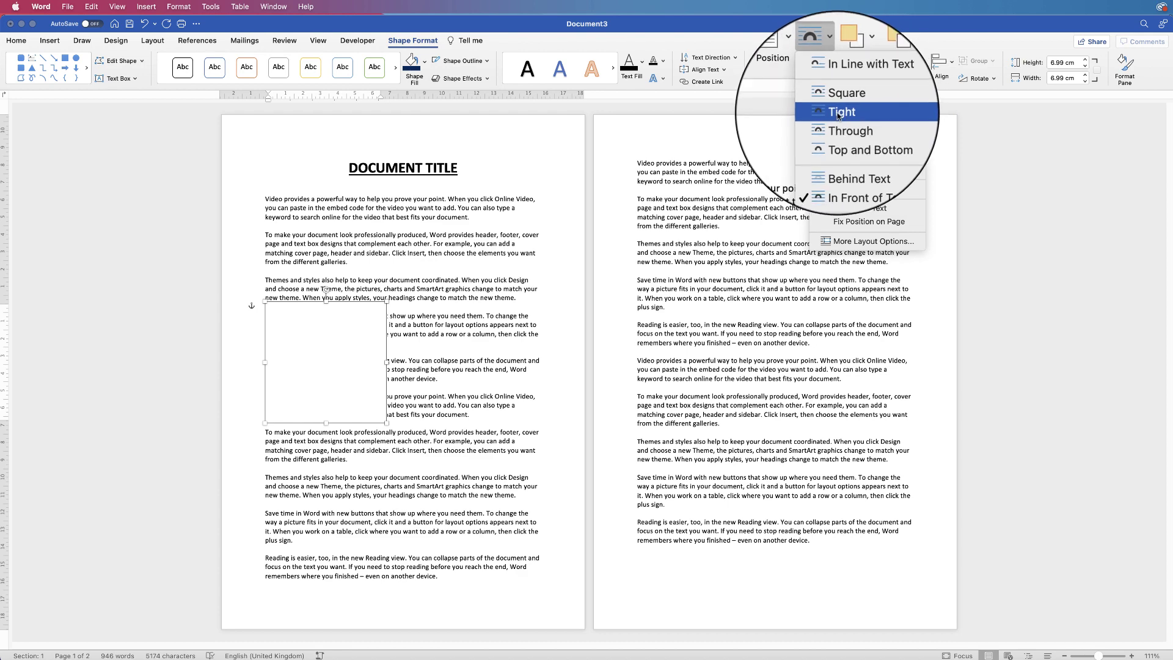
left_click(822, 113)
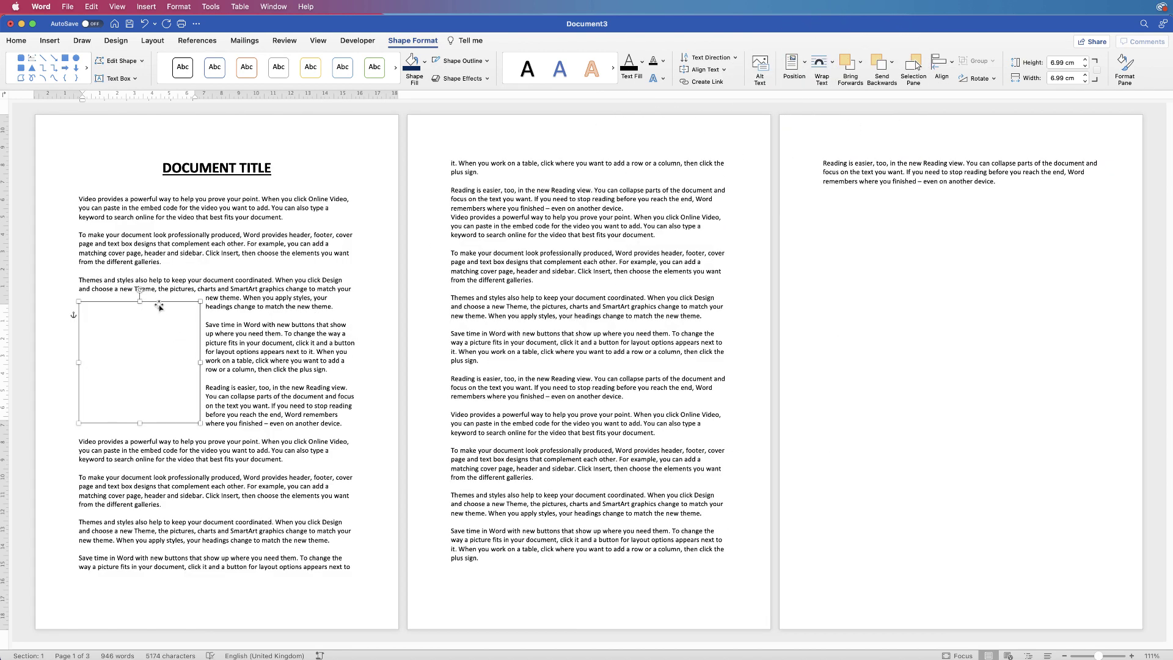
mouse_move(160, 303)
left_mouse_down()
mouse_move(234, 311)
mouse_move(165, 310)
left_mouse_up()
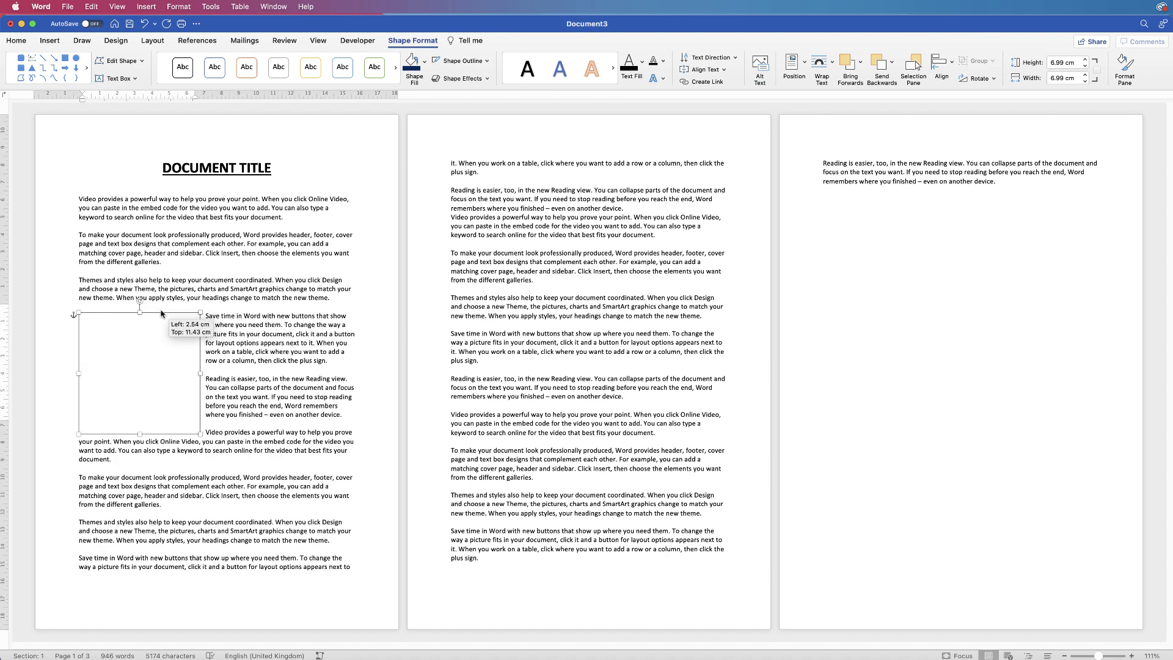
left_click_drag(163, 311, 161, 312)
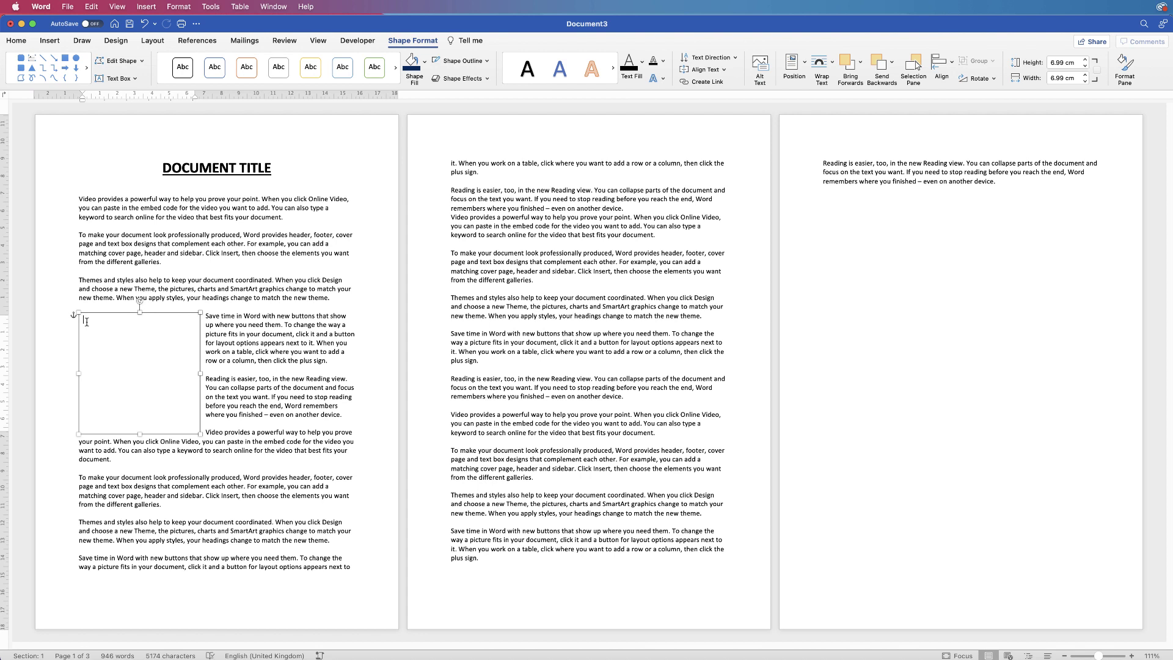
Insert a quick 3-column table into the text box, then undo it.
left_click(50, 40)
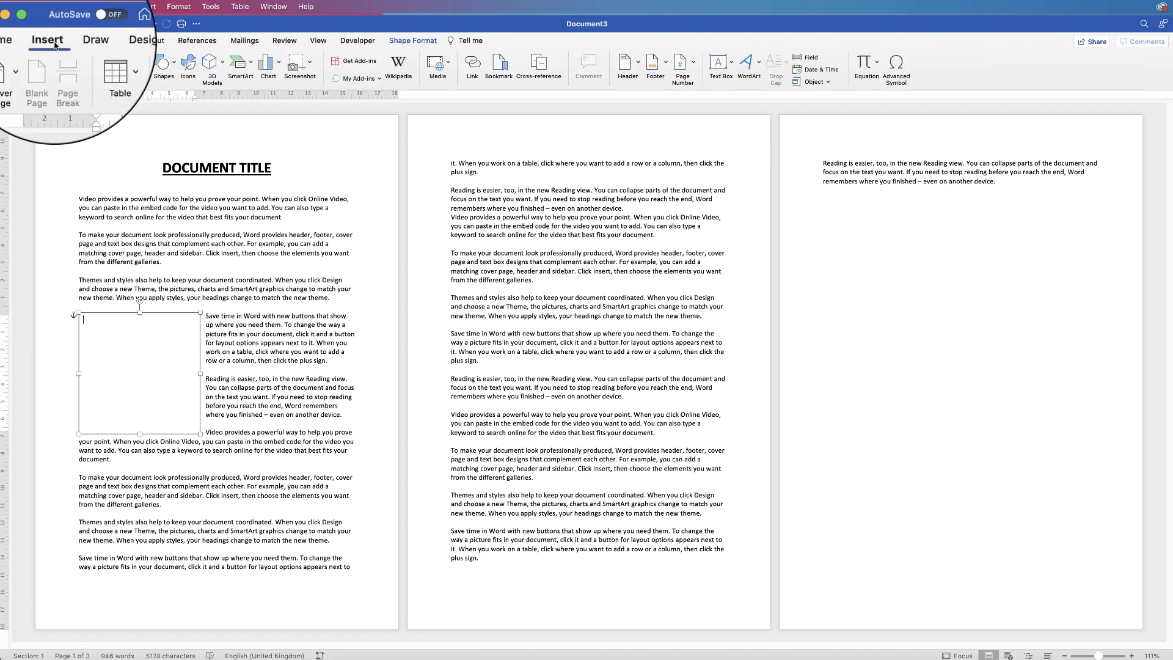
left_click(109, 64)
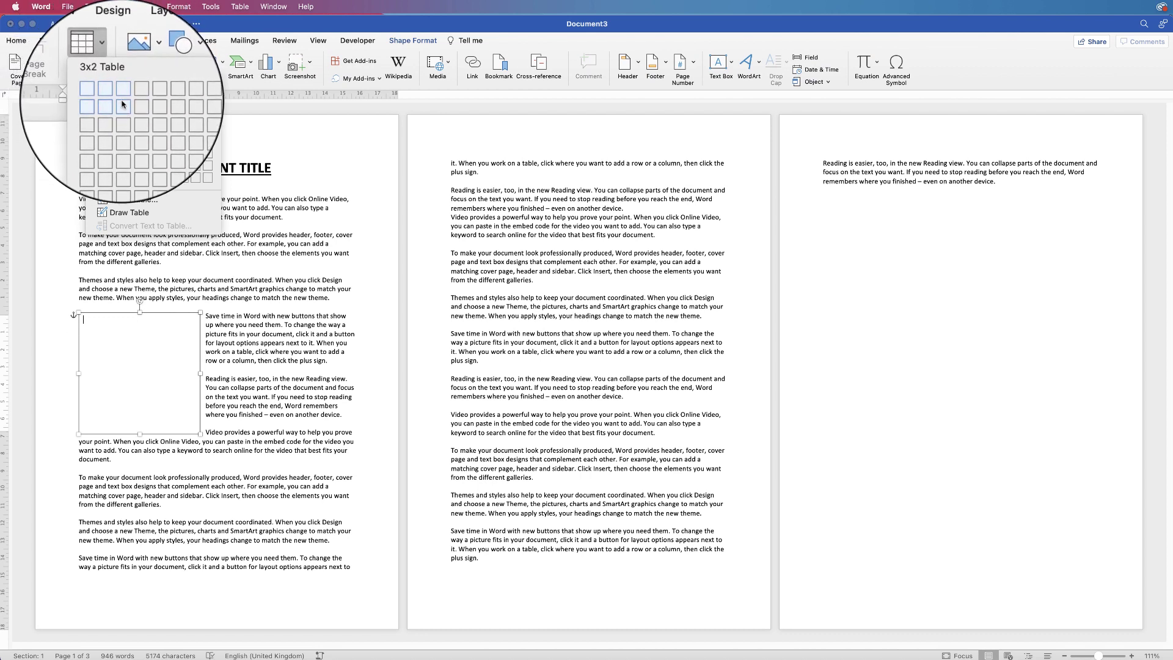
left_click(124, 178)
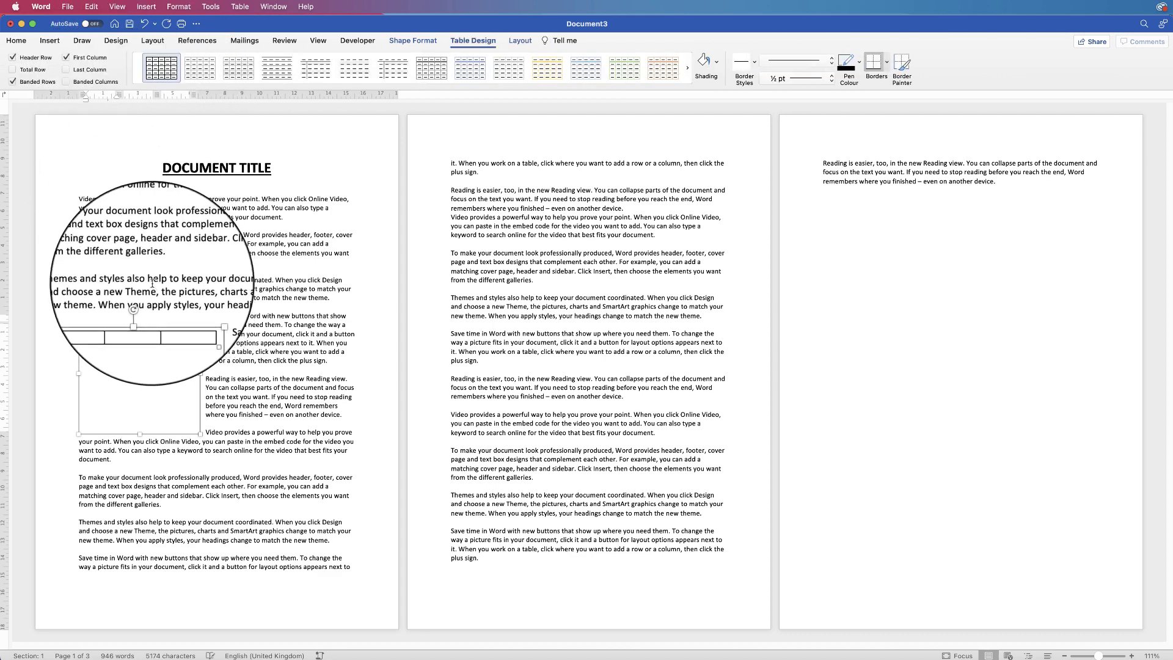
key("super+z")
left_click(50, 40)
left_click(96, 61)
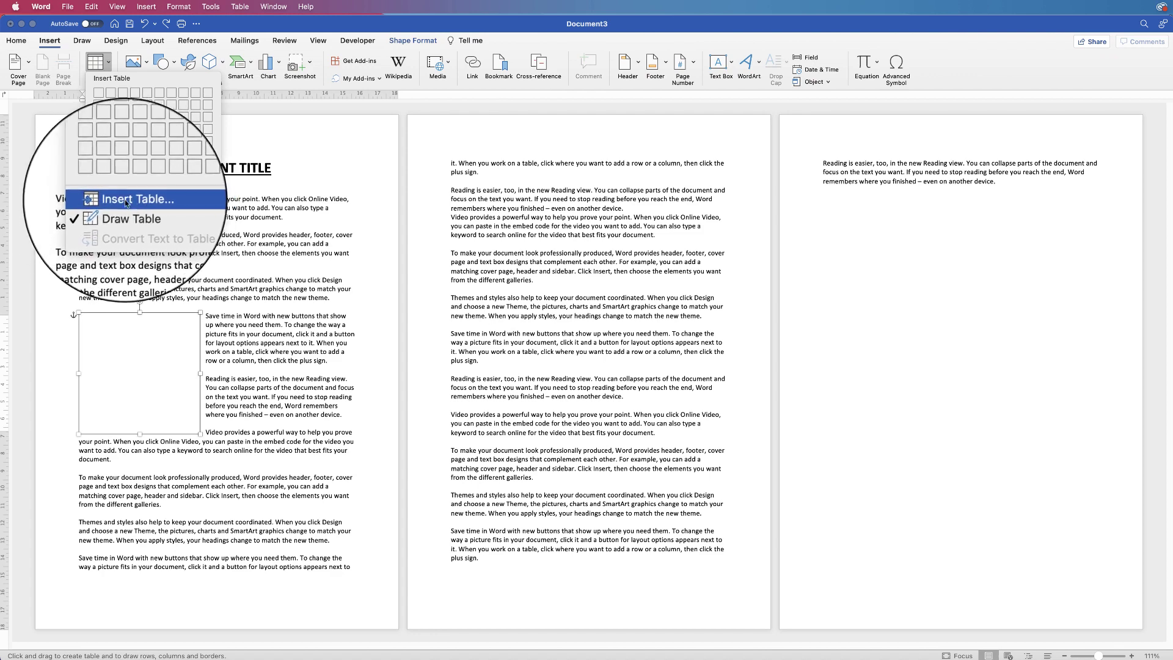
Insert a 7-column, 3-row table through the Insert Table dialog.
left_click(117, 202)
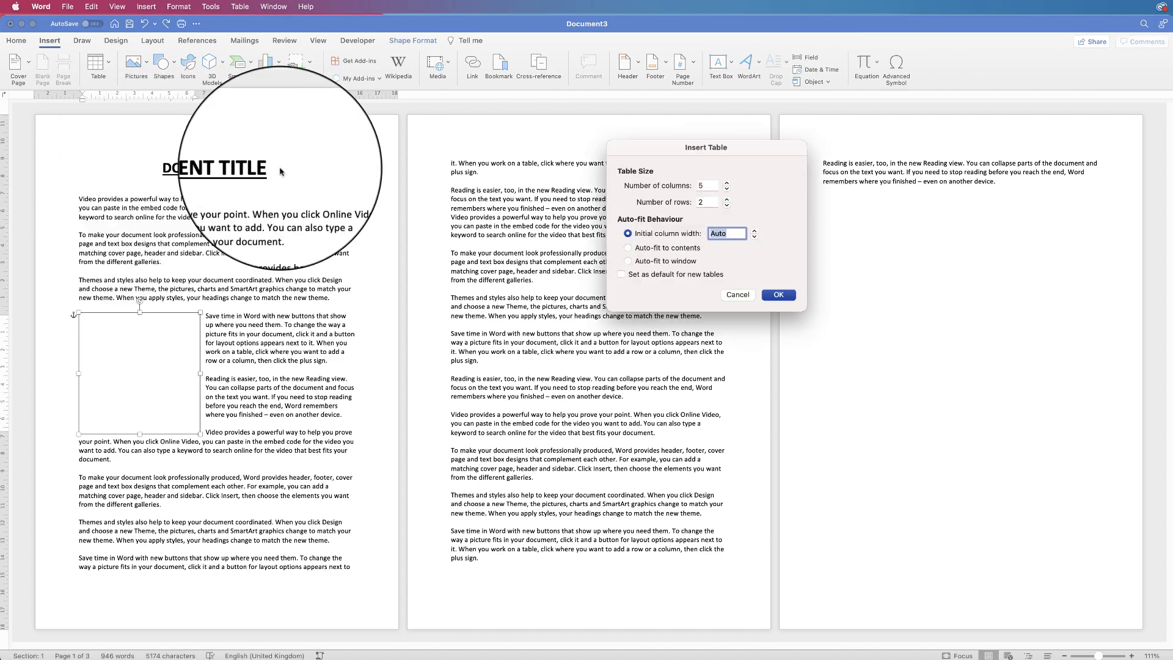
double_click(703, 185)
type("6")
double_click(702, 186)
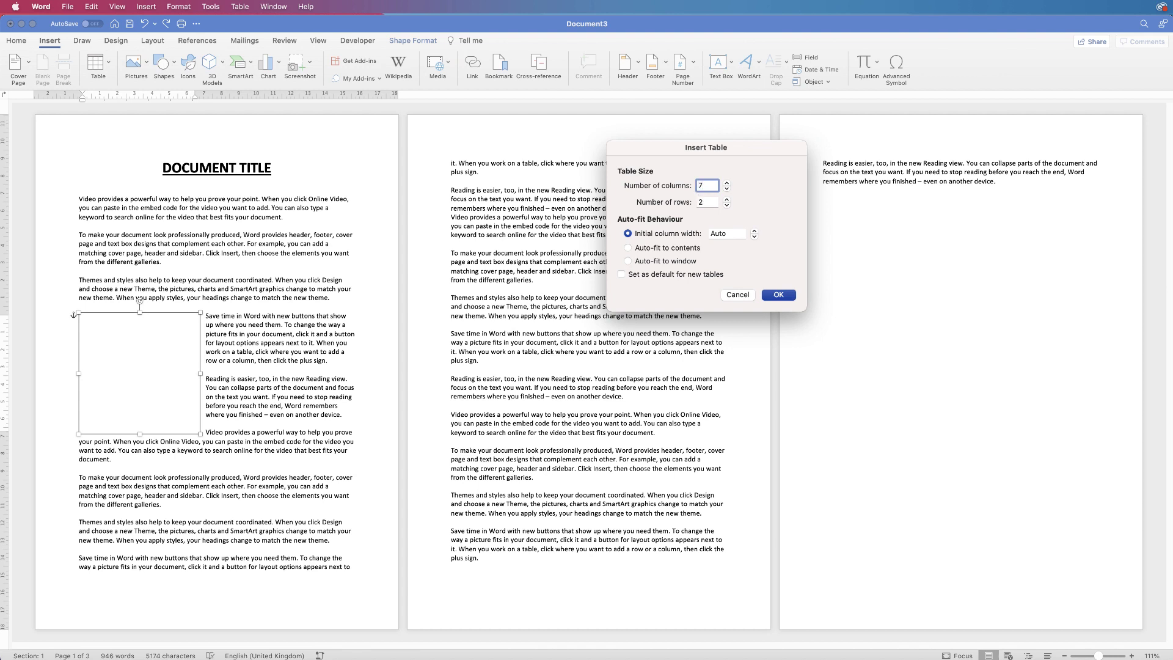
key("Tab")
key("Return")
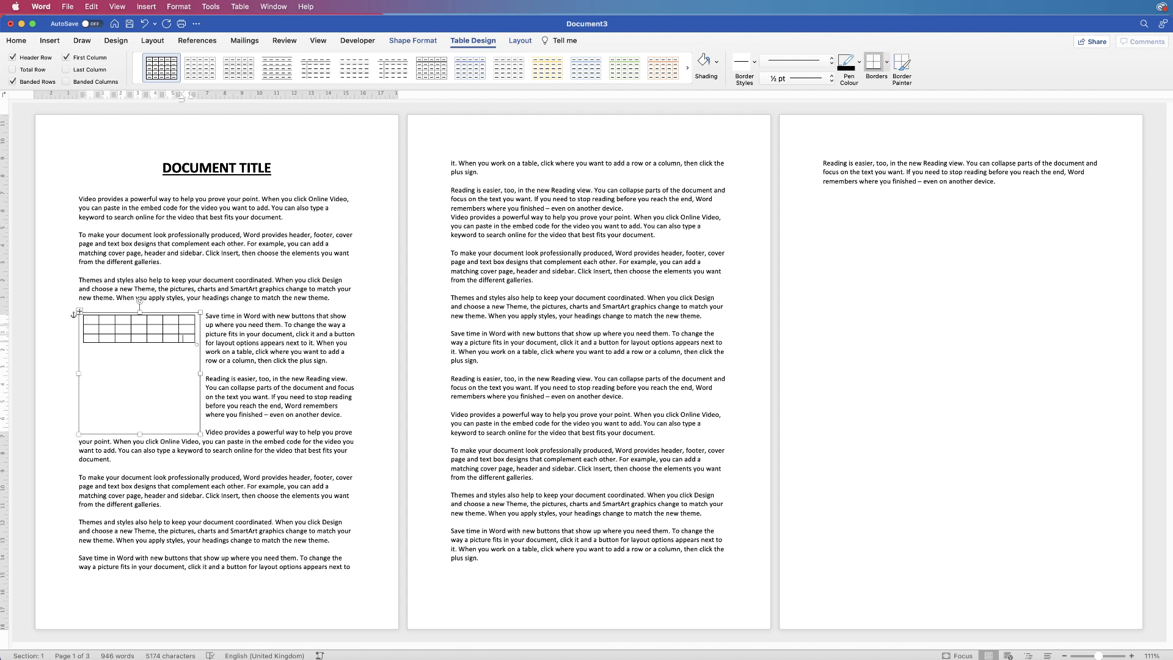
Tab through the last cells to add rows to the grid table and select the whole table.
key("Tab")
key("Tab")
key("Tab")
key("Tab")
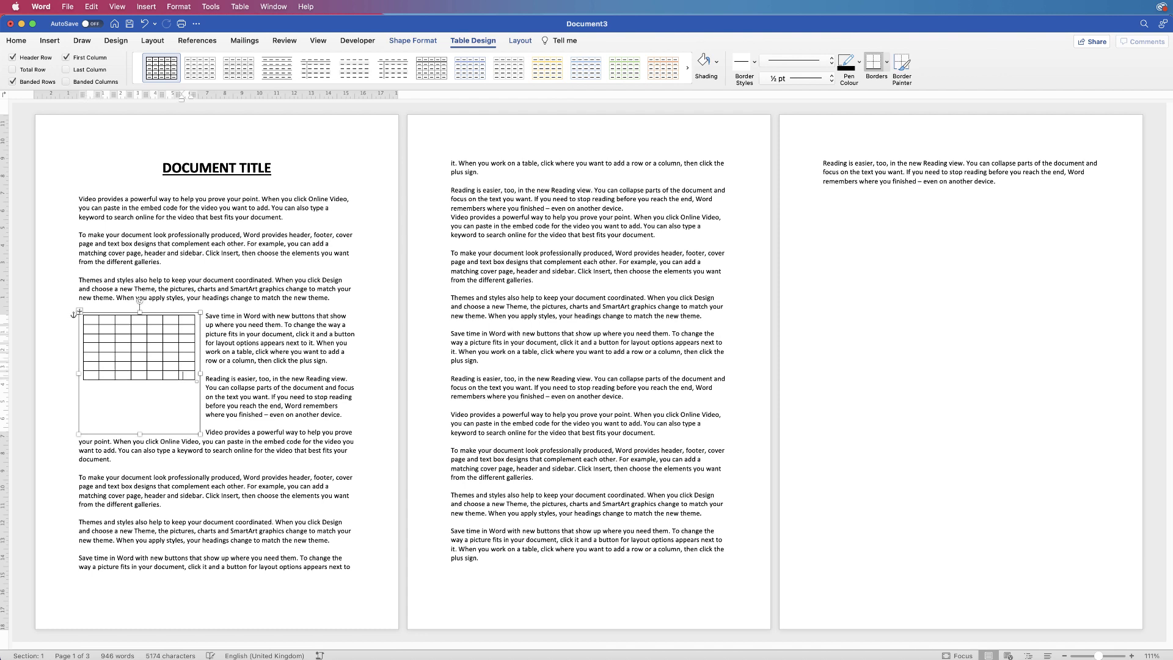
key("Tab")
key("super+a")
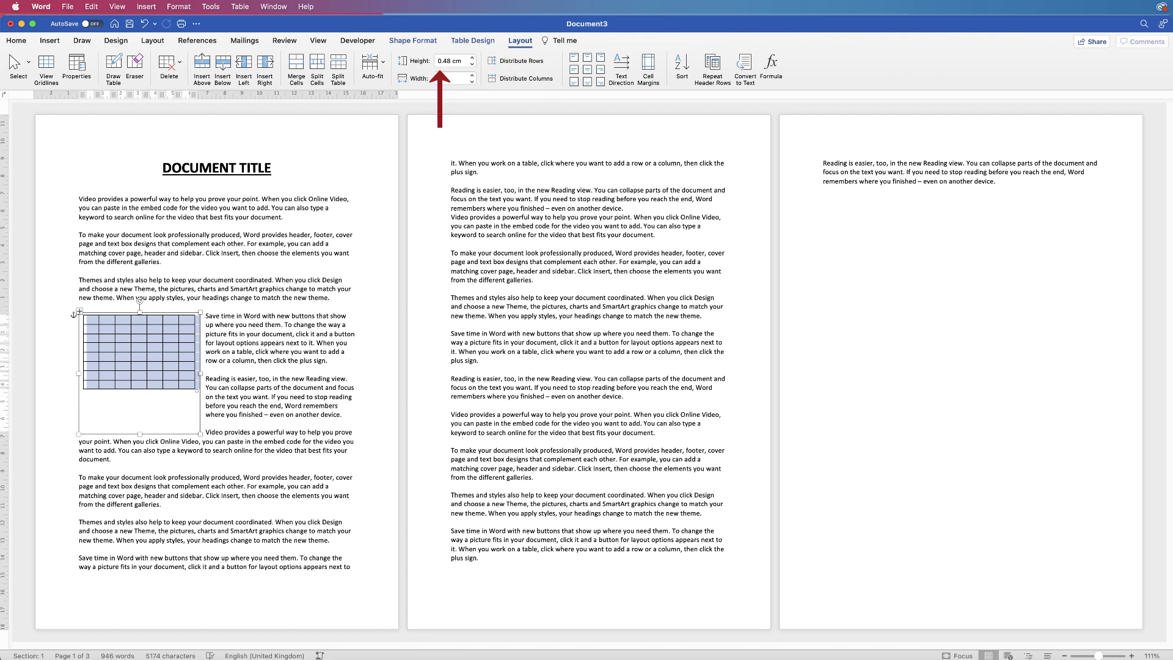
Set the row height to 0.6 cm, then to 0.8 cm, for every row of the table.
left_click(448, 60)
key("BackSpace")
key("Return")
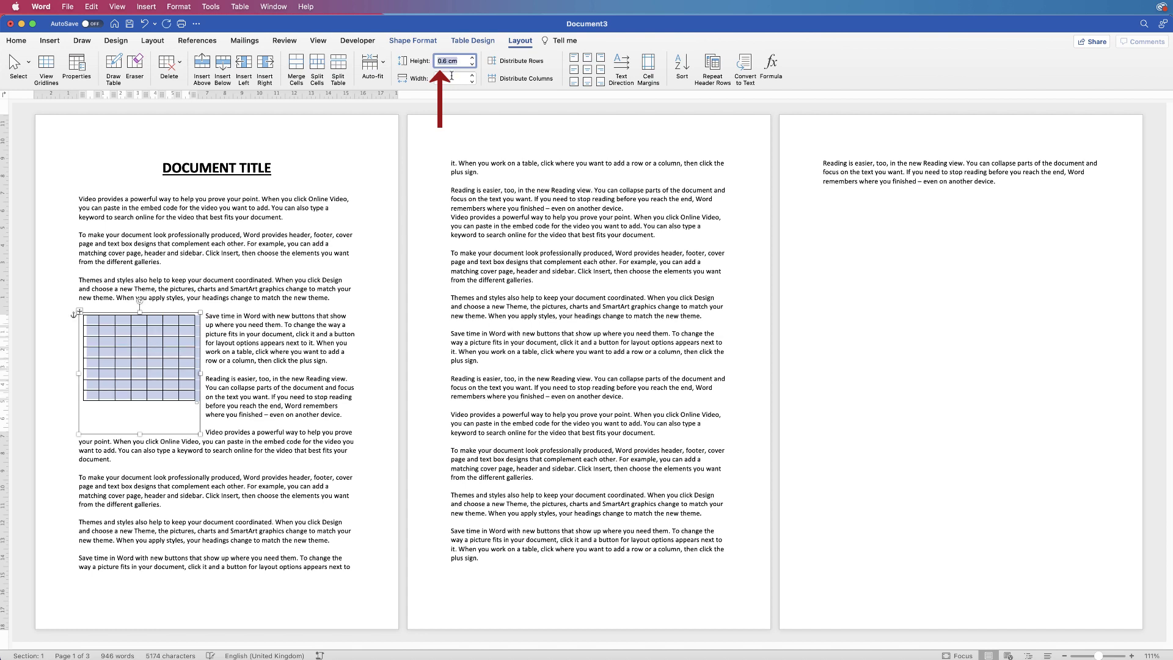
key("BackSpace")
key("Return")
left_click(135, 391)
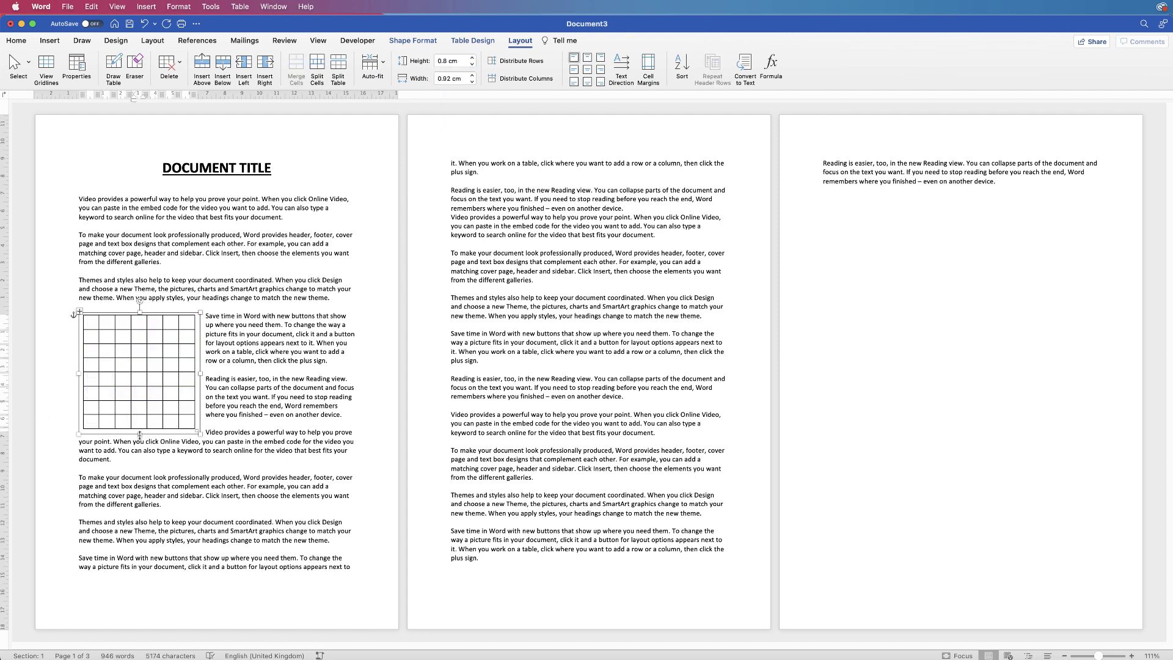
Centre the grid table inside its box and remove the box's outline.
left_click(224, 442)
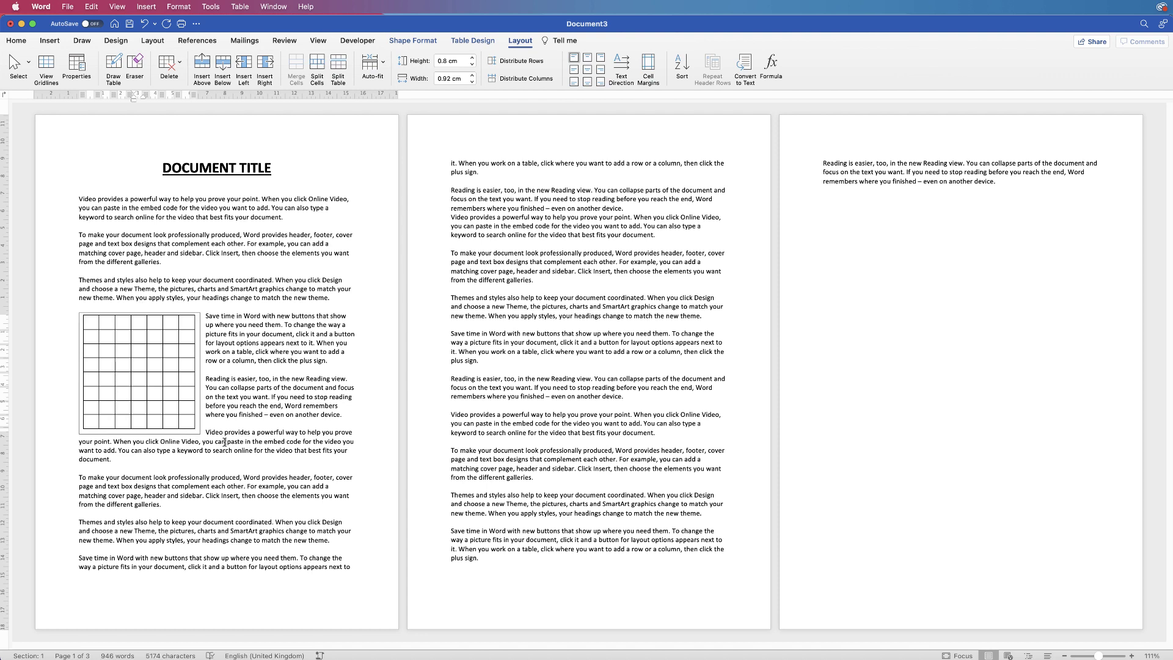
left_click(151, 389)
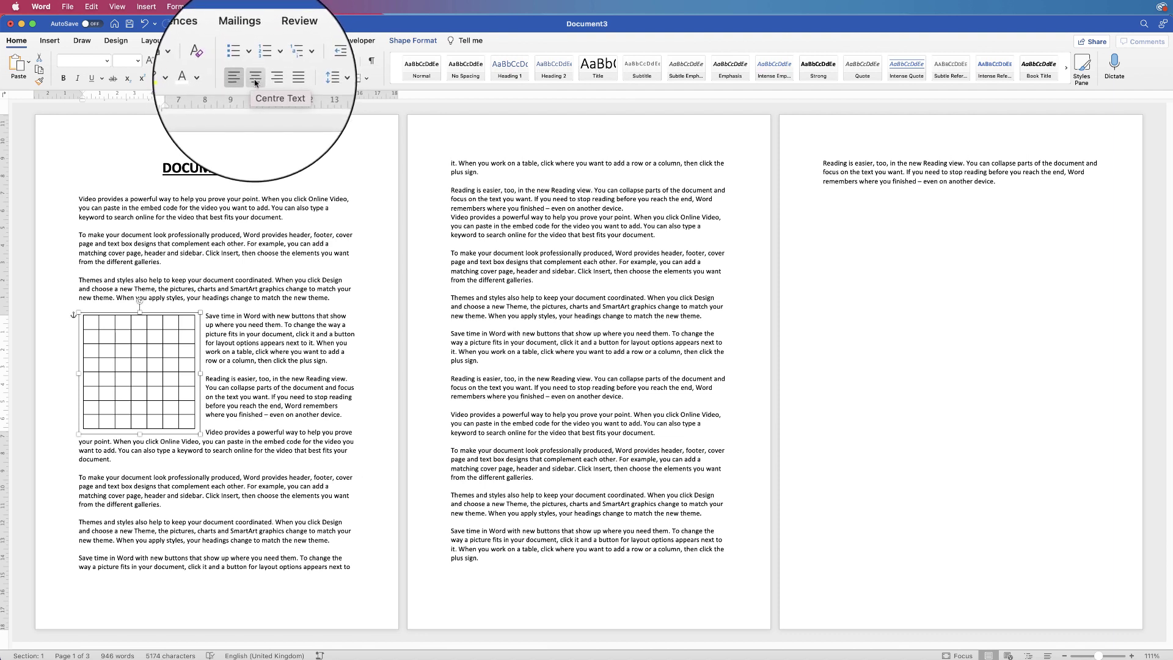
left_click(255, 83)
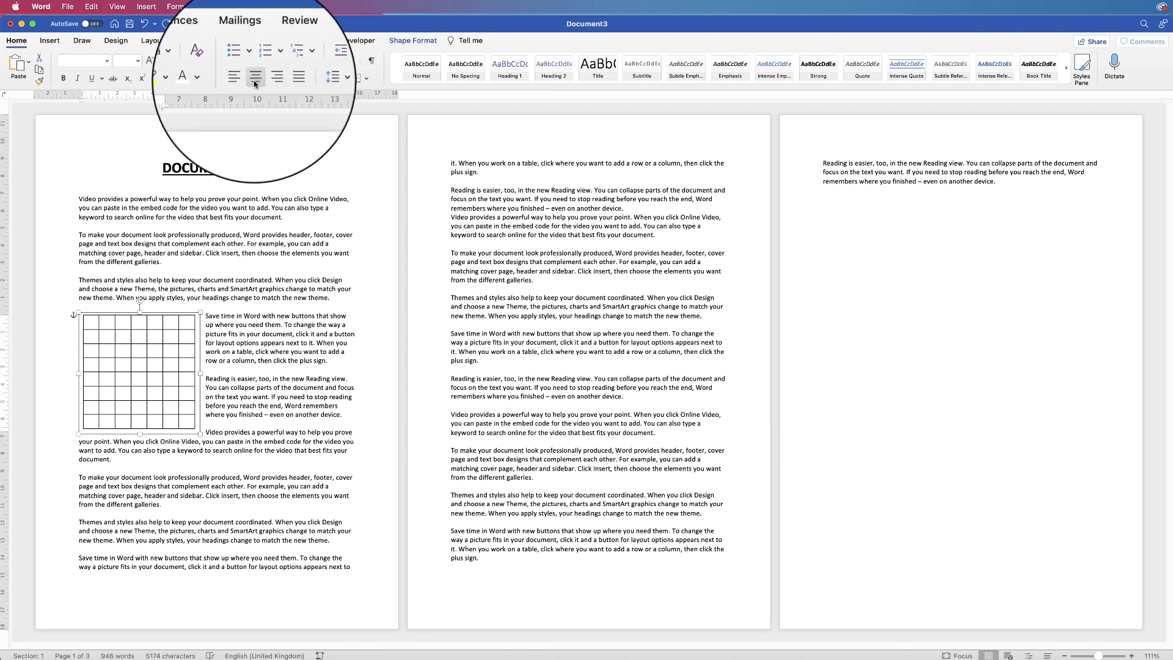
left_click(408, 42)
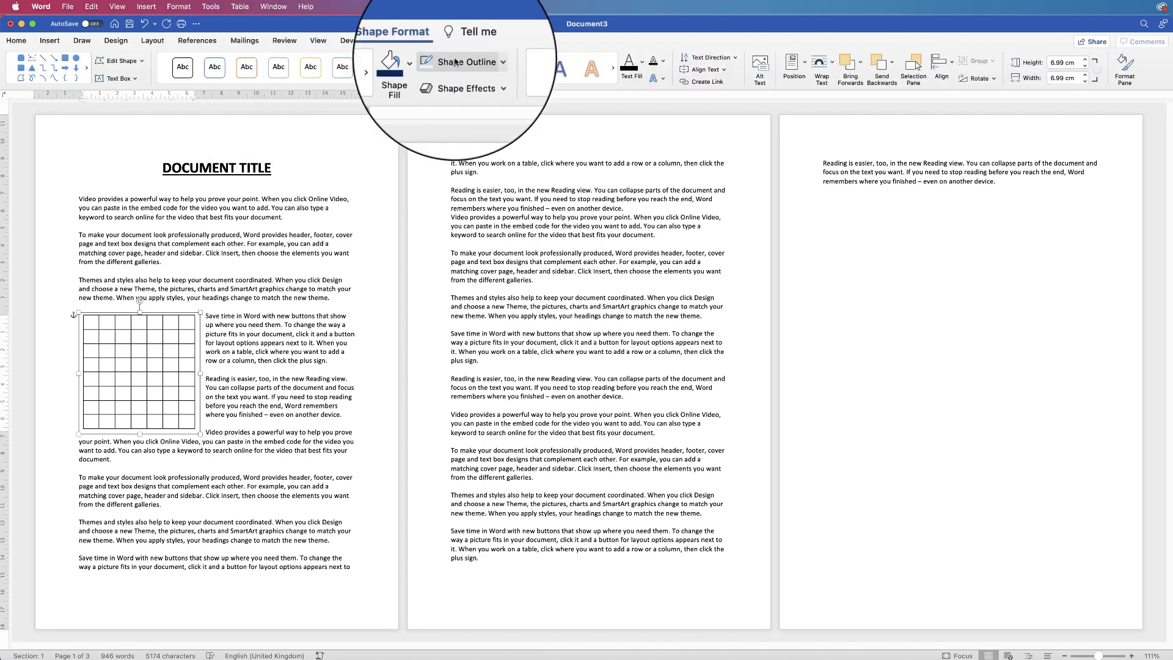
left_click(487, 63)
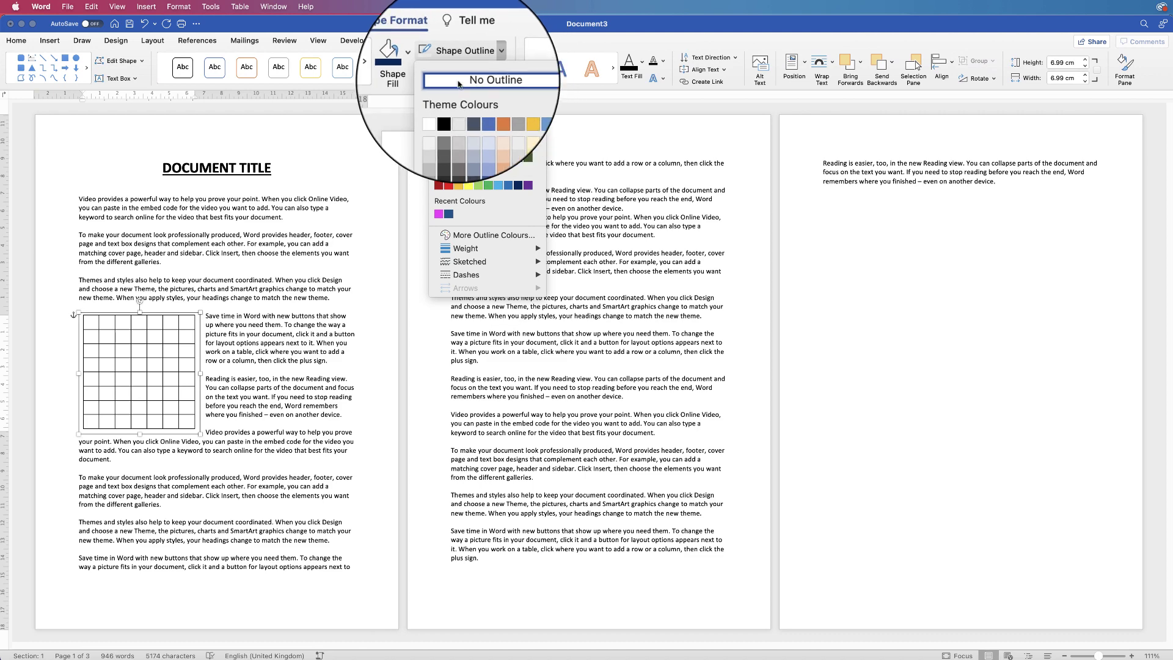
left_click(487, 79)
Nudge the table box left and right to align it with the wrapping text.
left_click(251, 349)
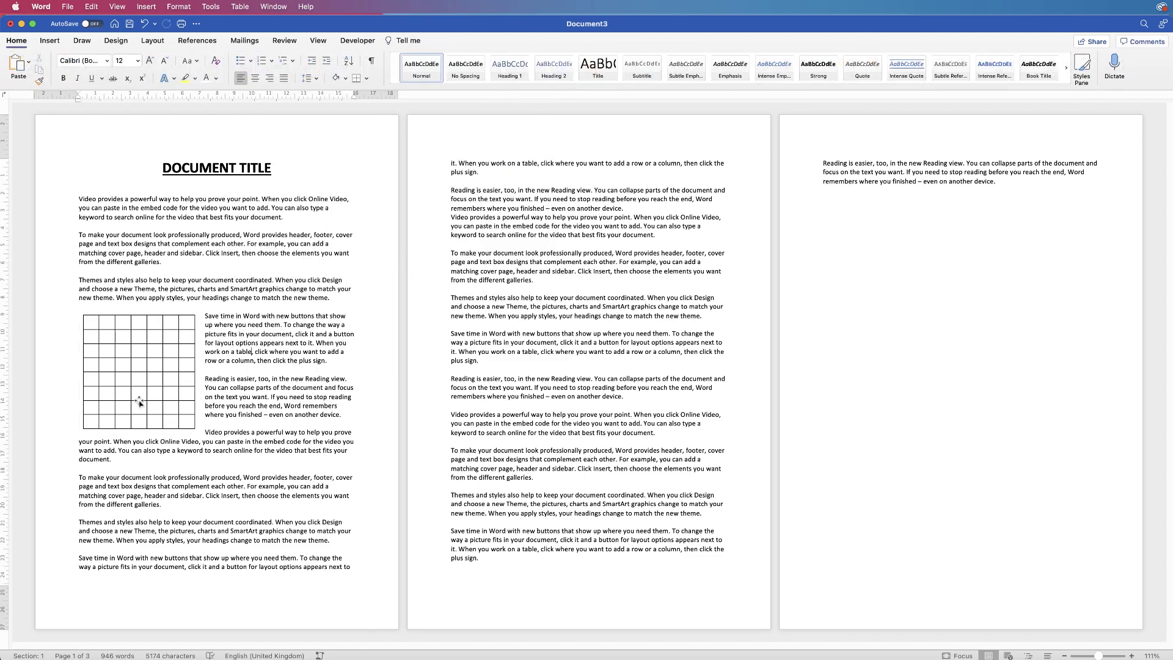
left_click_drag(143, 370, 135, 372)
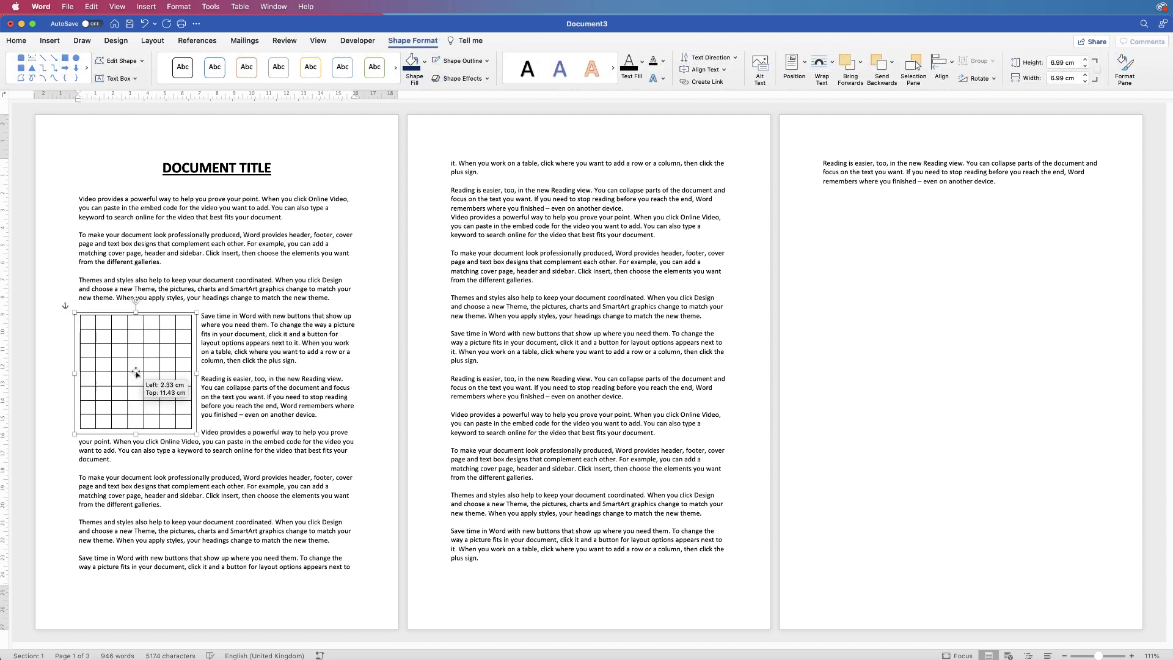
mouse_move(134, 373)
left_mouse_down()
mouse_move(179, 374)
mouse_move(144, 369)
left_mouse_up()
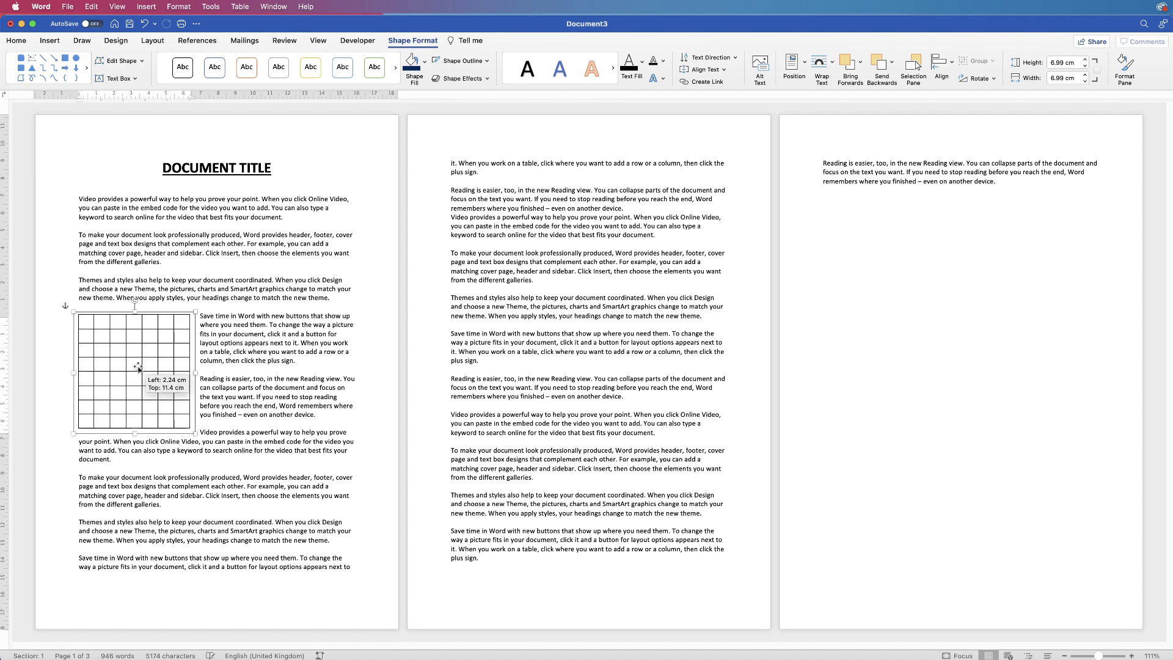
left_click(285, 381)
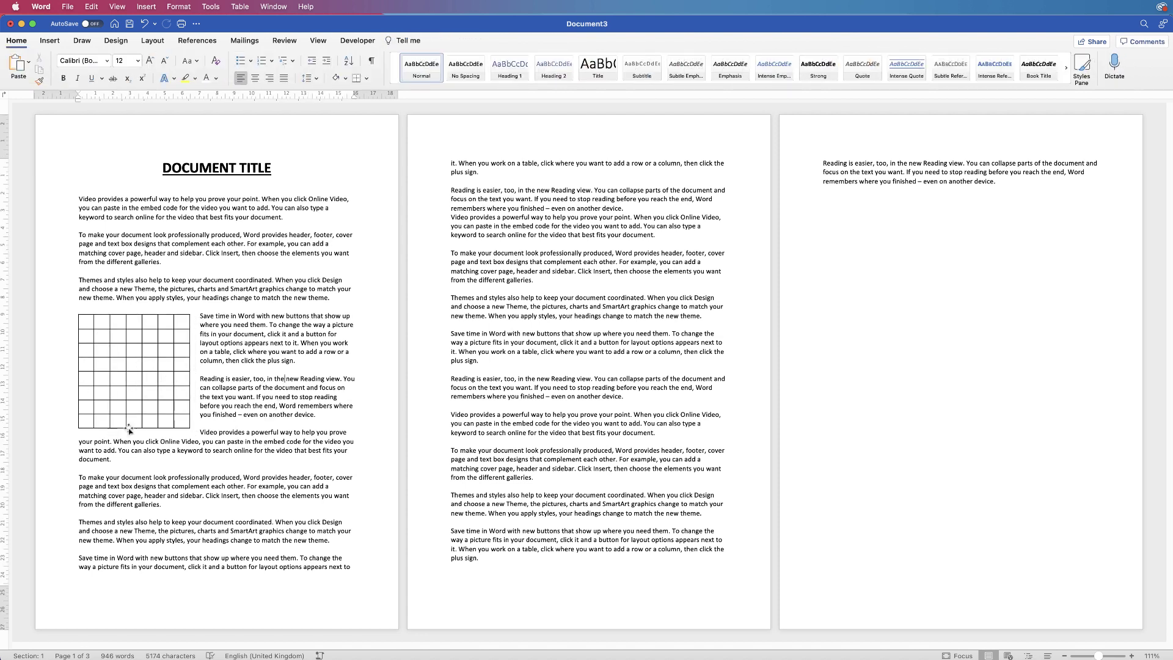
Draw a wide, slightly taller text box across the middle of page two.
left_click(50, 40)
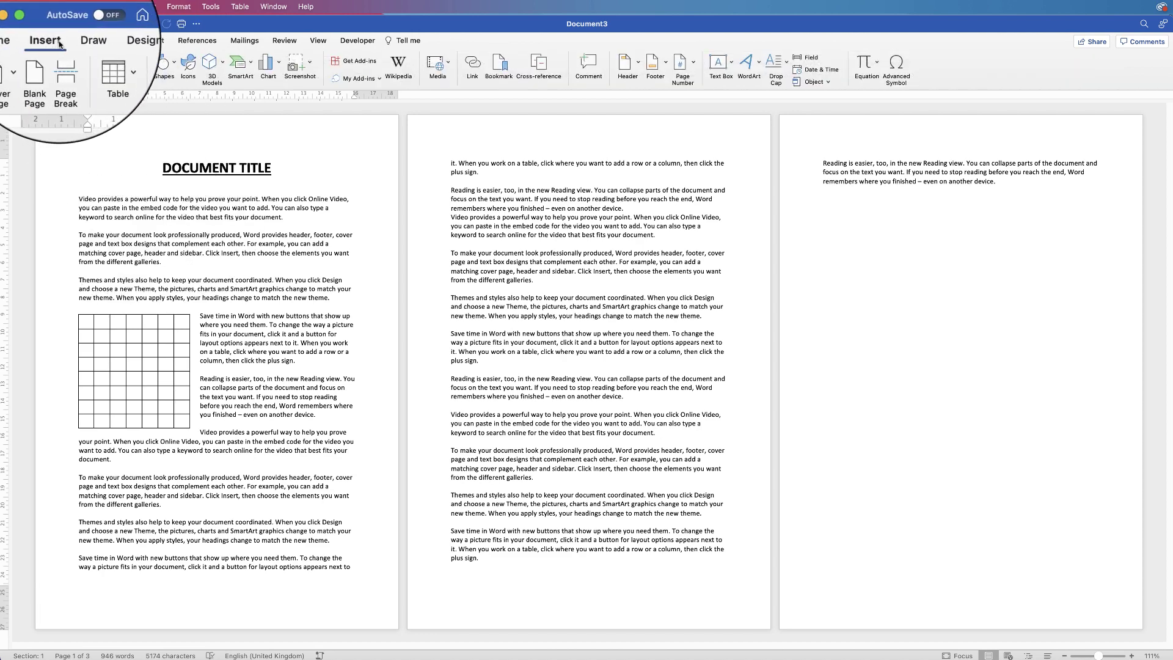
left_click(730, 62)
left_click(740, 82)
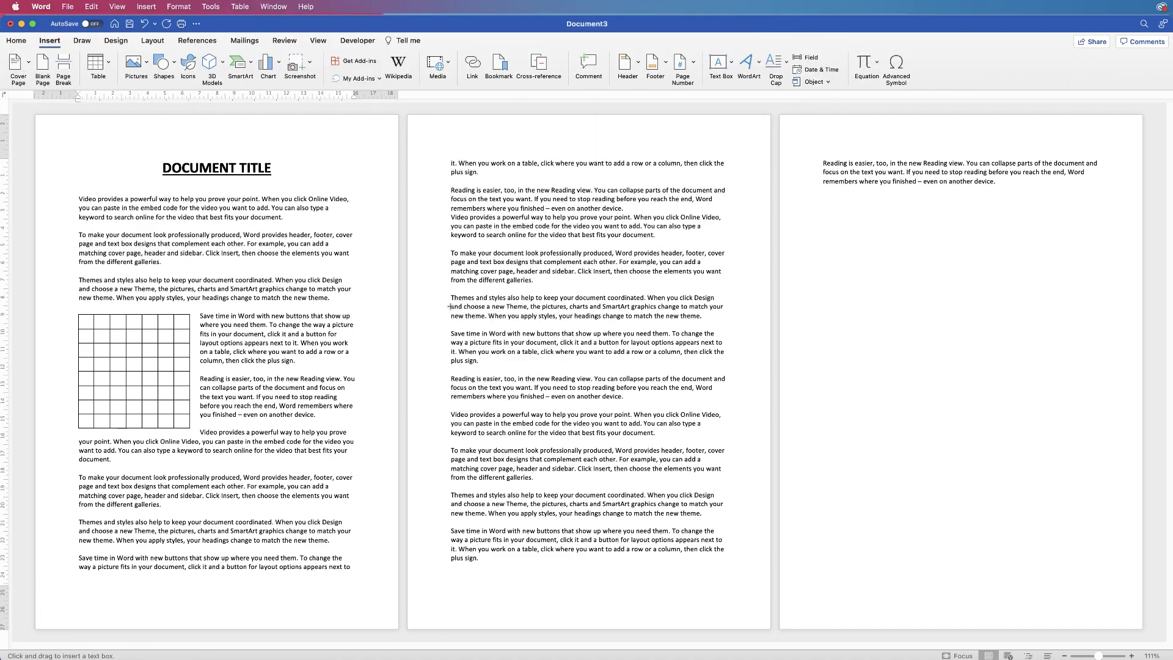
left_click_drag(451, 285, 722, 328)
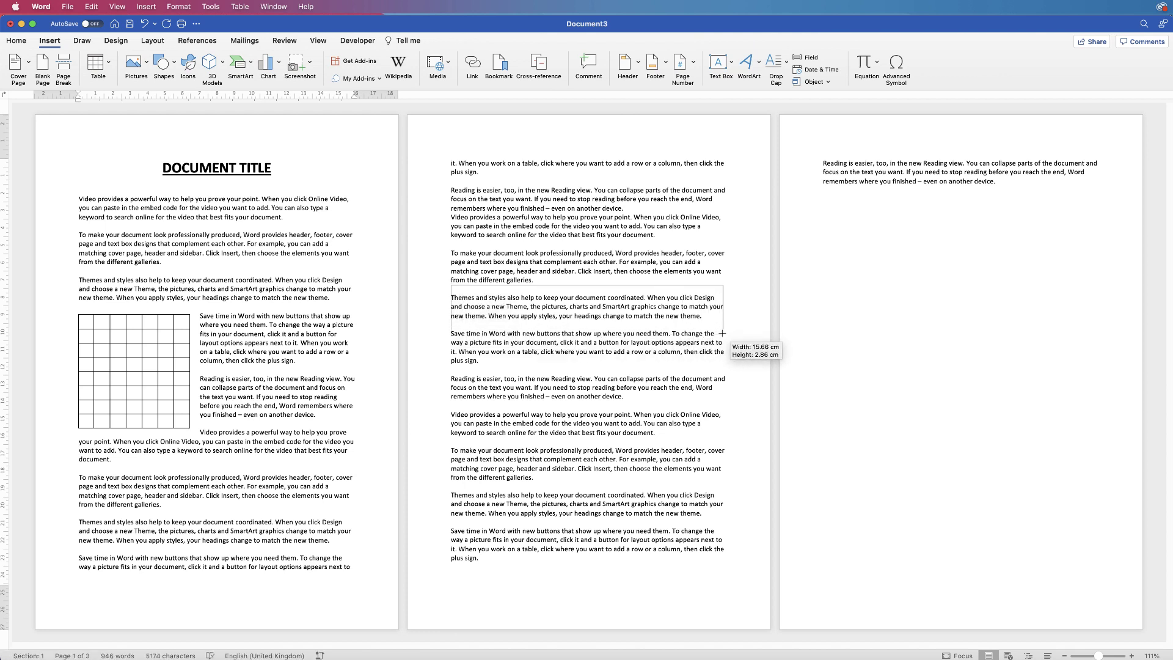
left_click_drag(722, 328, 720, 334)
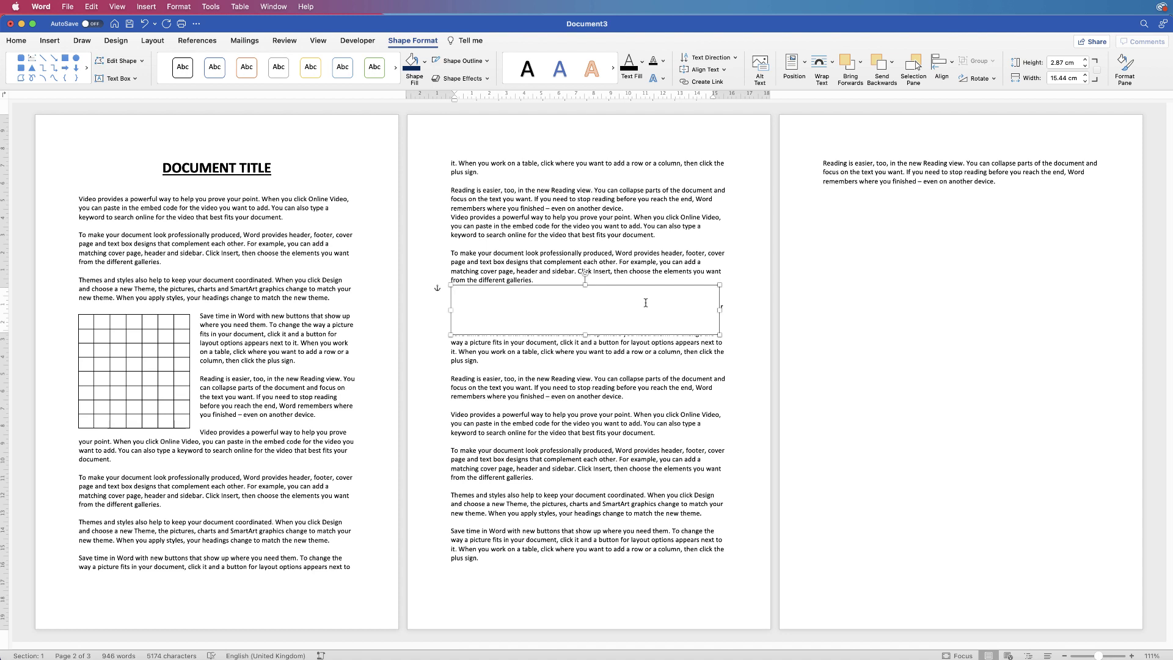
Give the page-two box Top and Bottom wrapping and move it slightly lower between paragraphs.
left_click(832, 64)
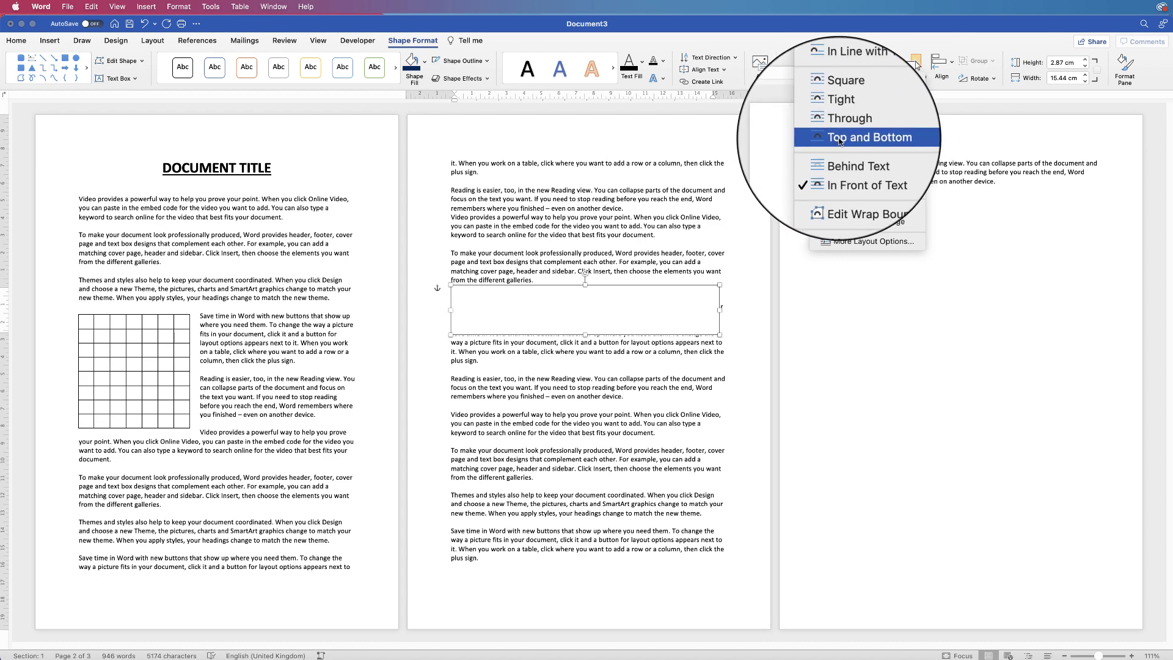
left_click(840, 140)
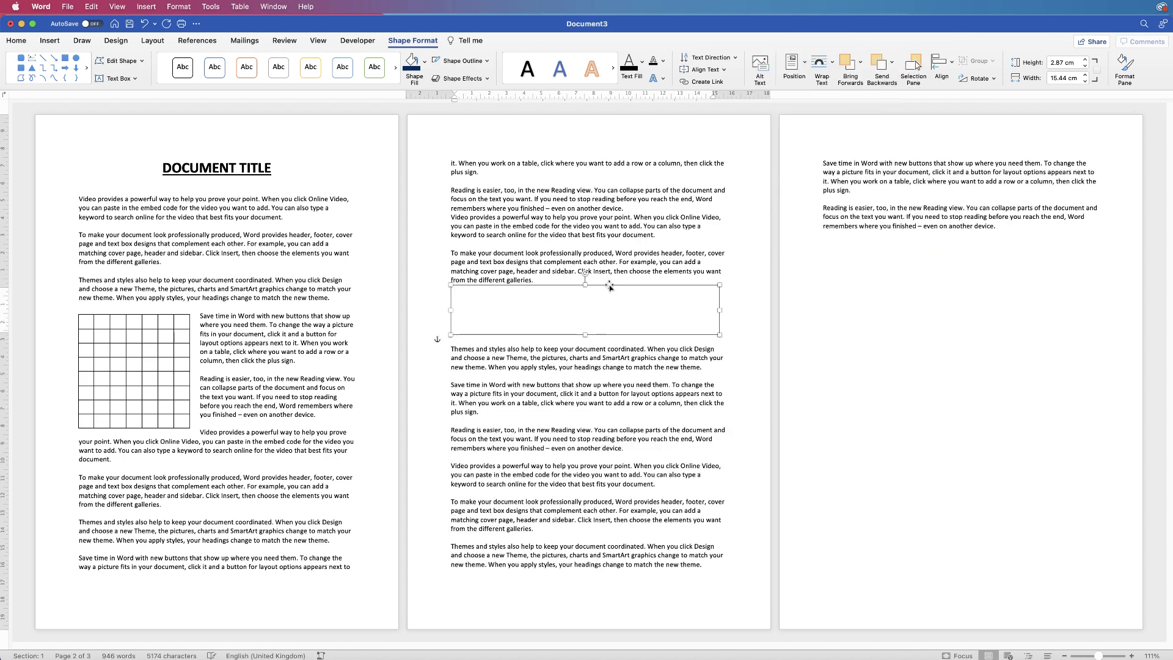
mouse_move(609, 286)
left_mouse_down()
mouse_move(604, 326)
mouse_move(610, 294)
left_mouse_up()
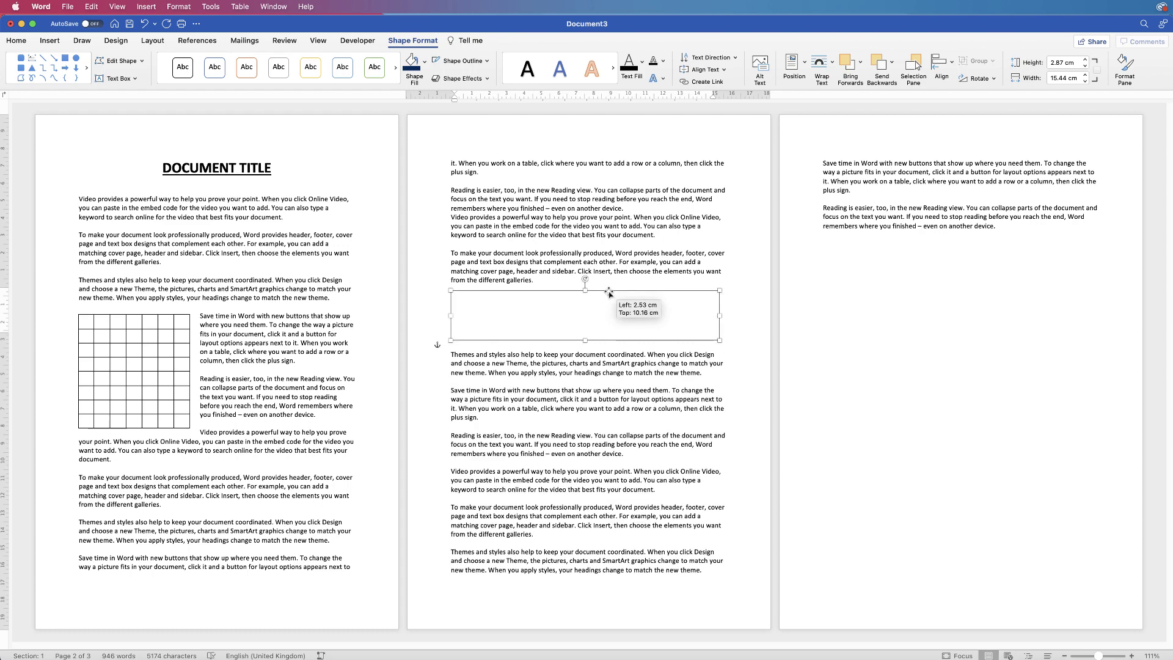
Insert a 3-column table into the box, add a second row and shrink the box to fit.
left_click(553, 315)
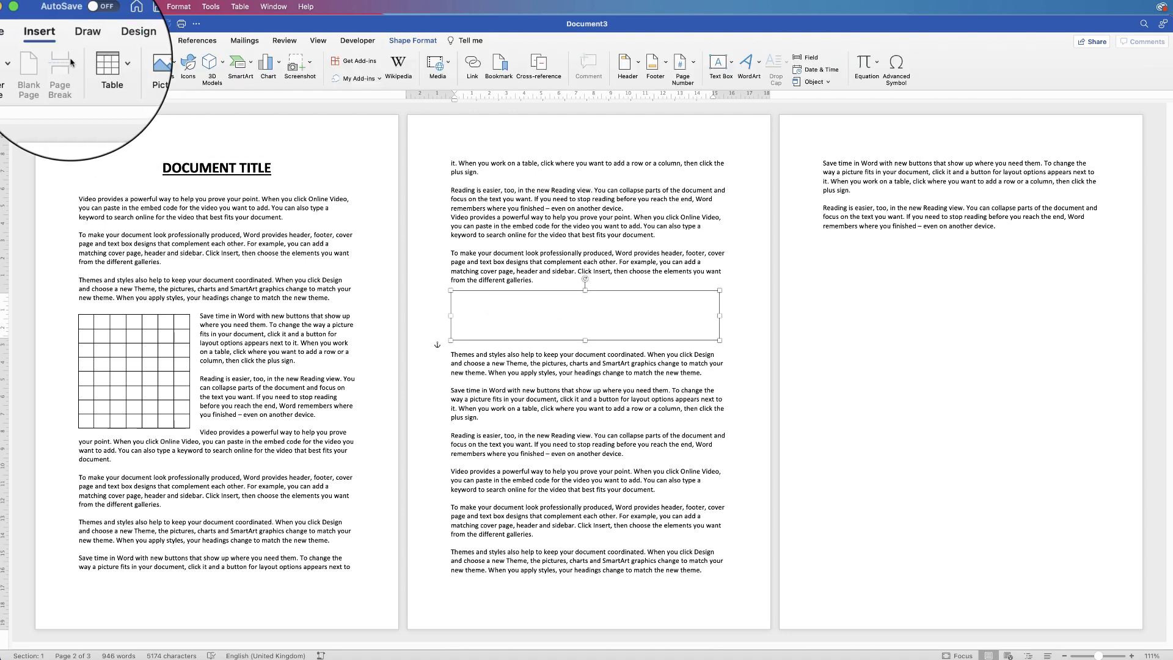
left_click(103, 67)
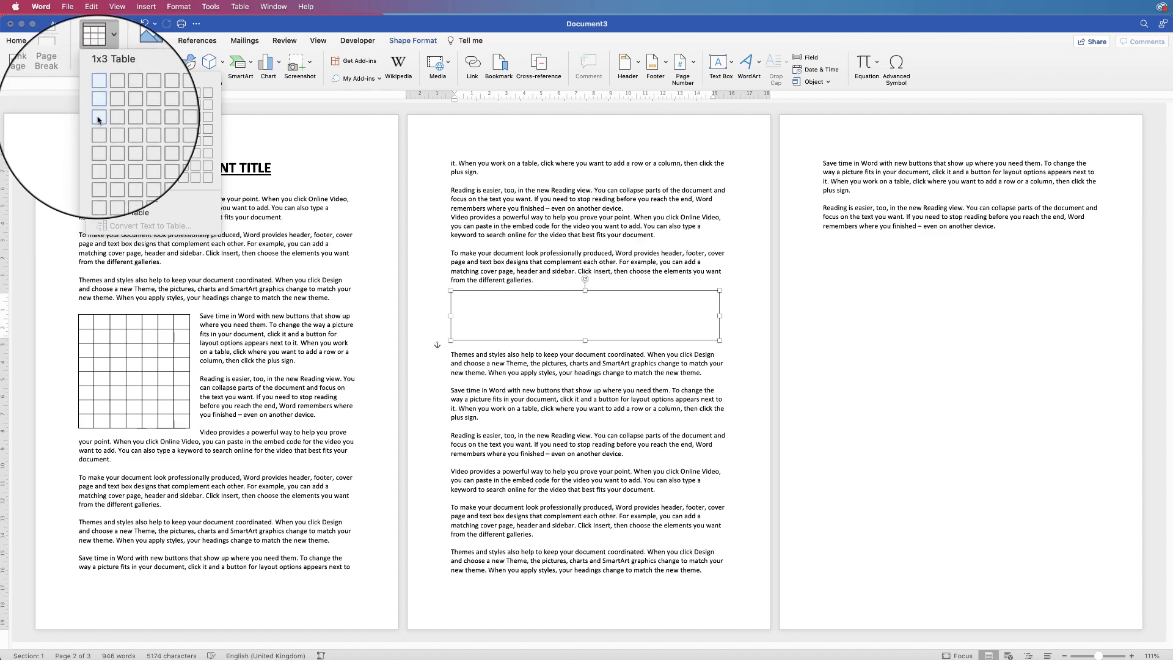
left_click(135, 121)
left_click(655, 317)
key("Tab")
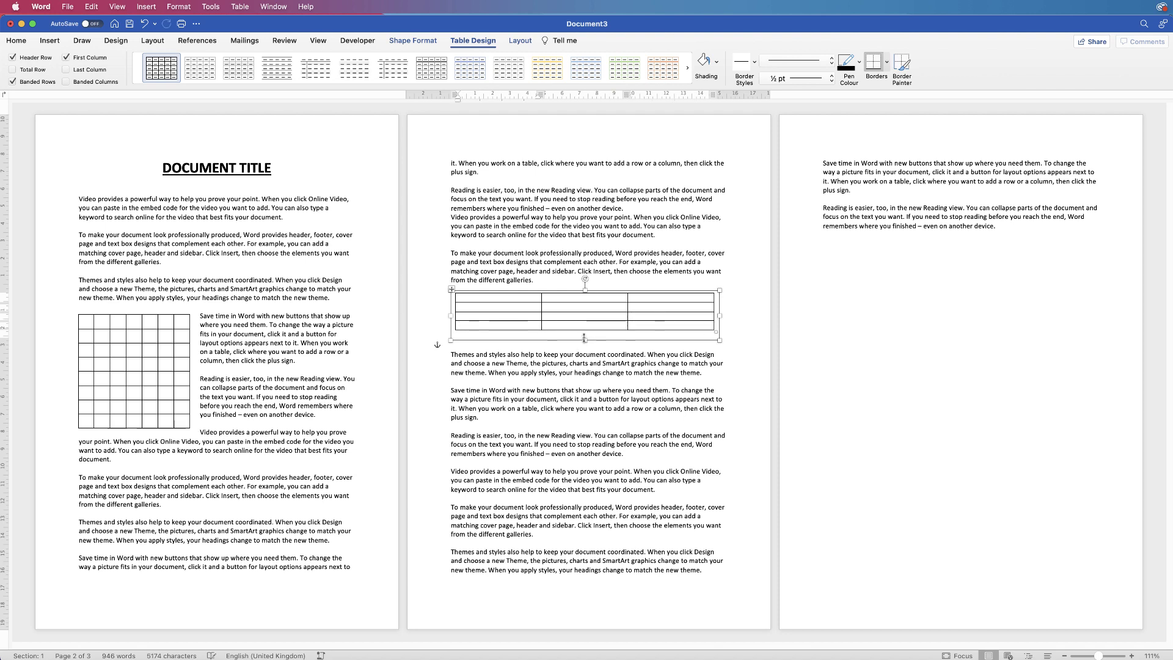
left_click_drag(583, 338, 584, 334)
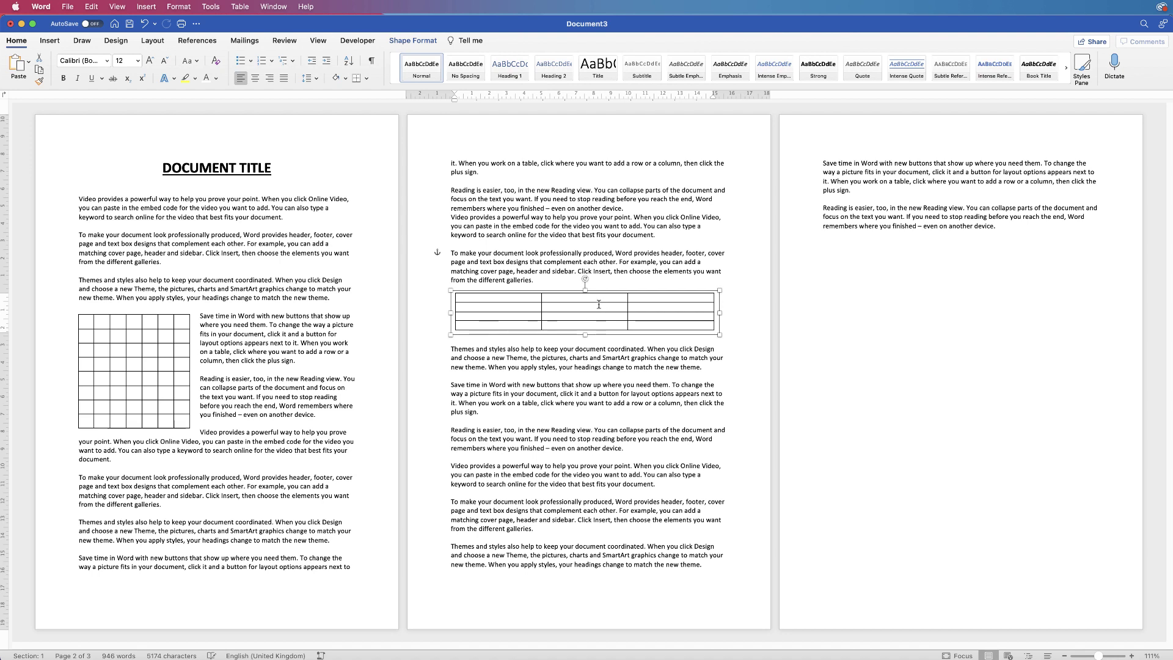
Centre the table in the box, remove its outline and move it below the Themes and styles paragraph.
left_click(256, 80)
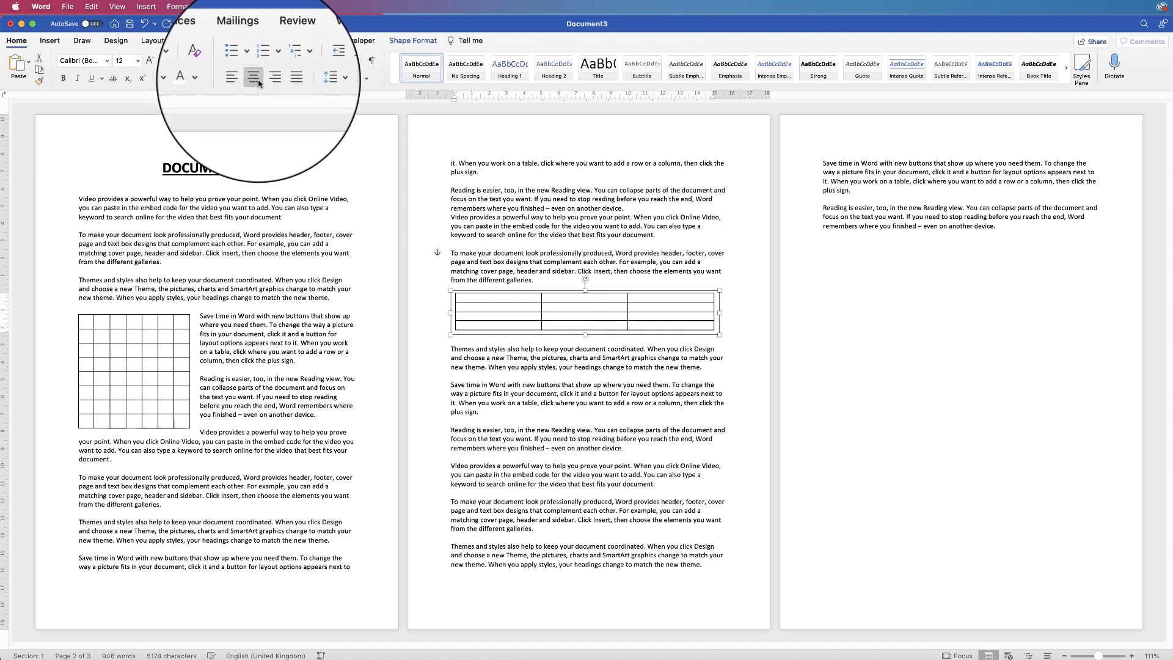
left_click(423, 46)
left_click(487, 64)
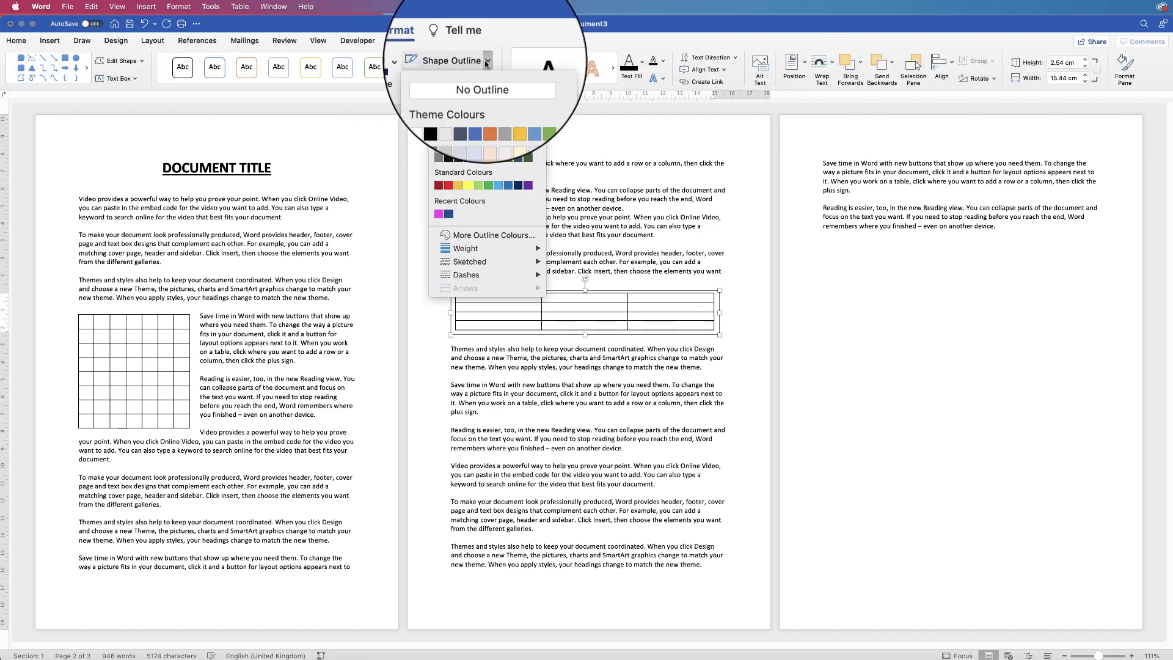
left_click(485, 82)
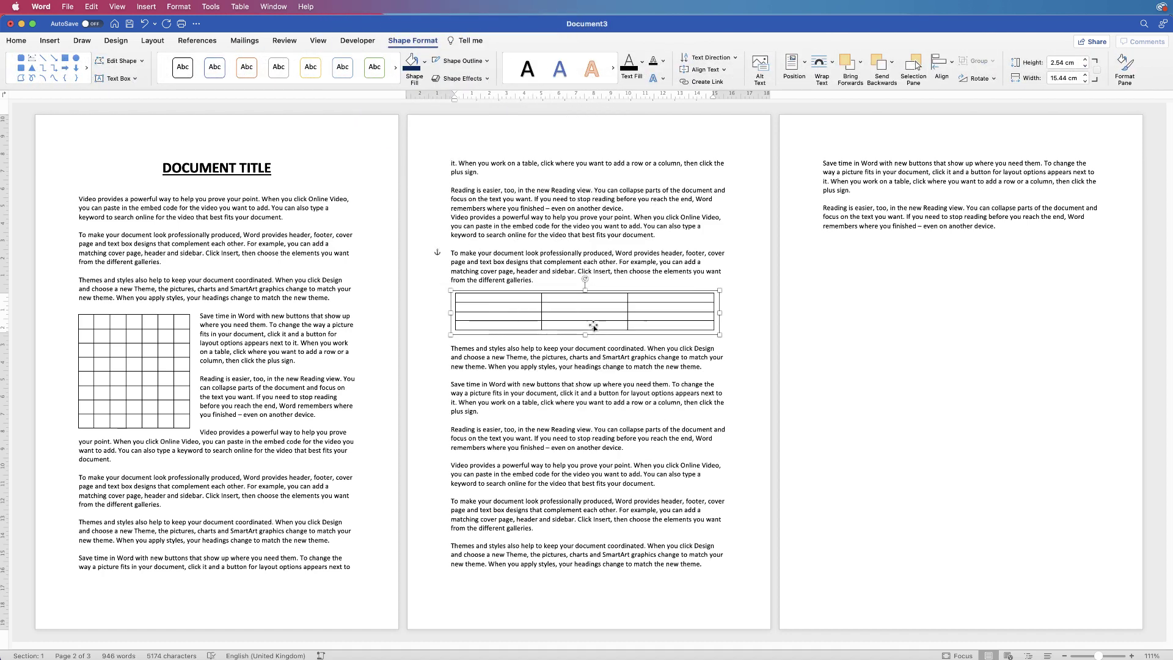
left_click_drag(605, 294, 600, 329)
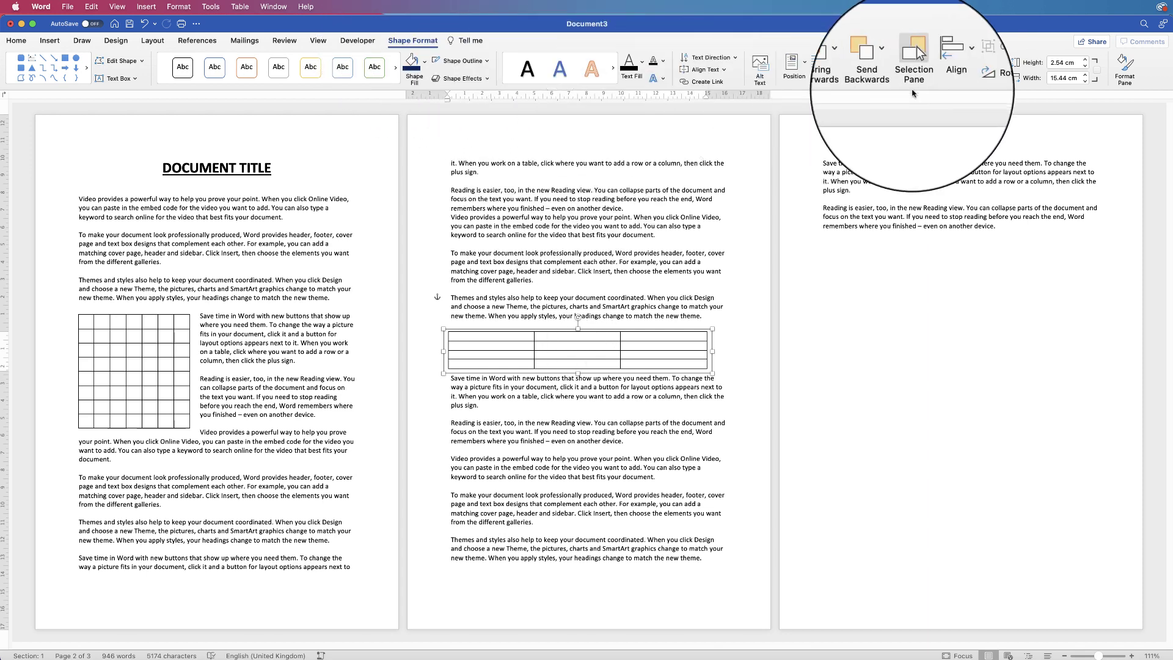
Align the table box to the horizontal centre of page two.
left_click(949, 67)
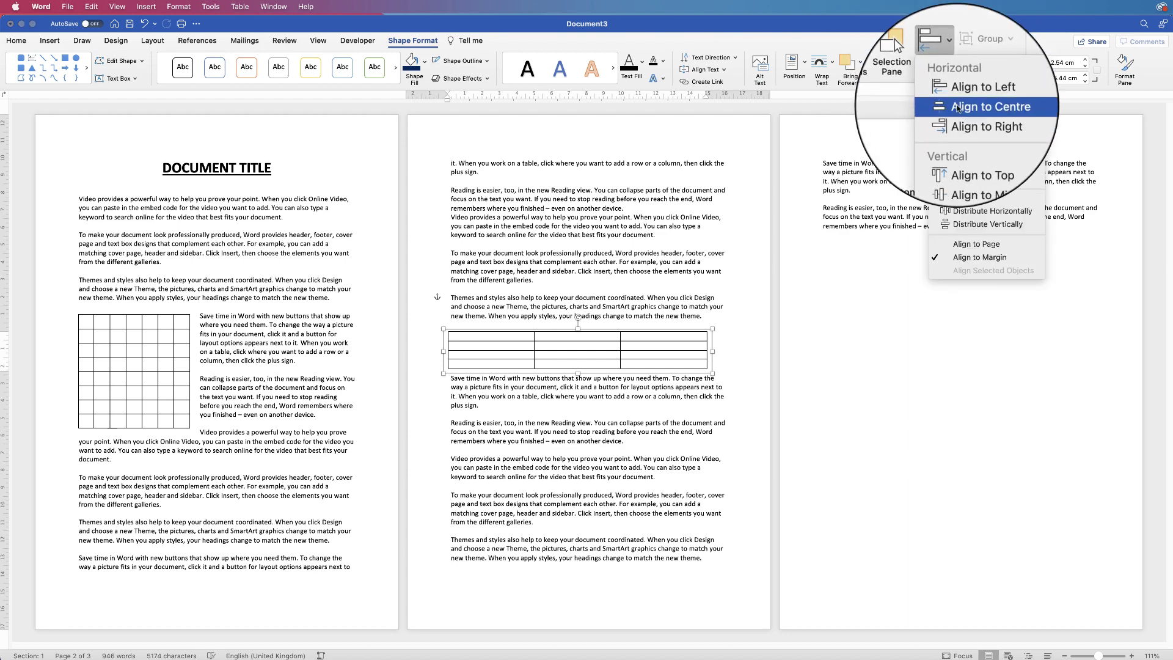
left_click(976, 113)
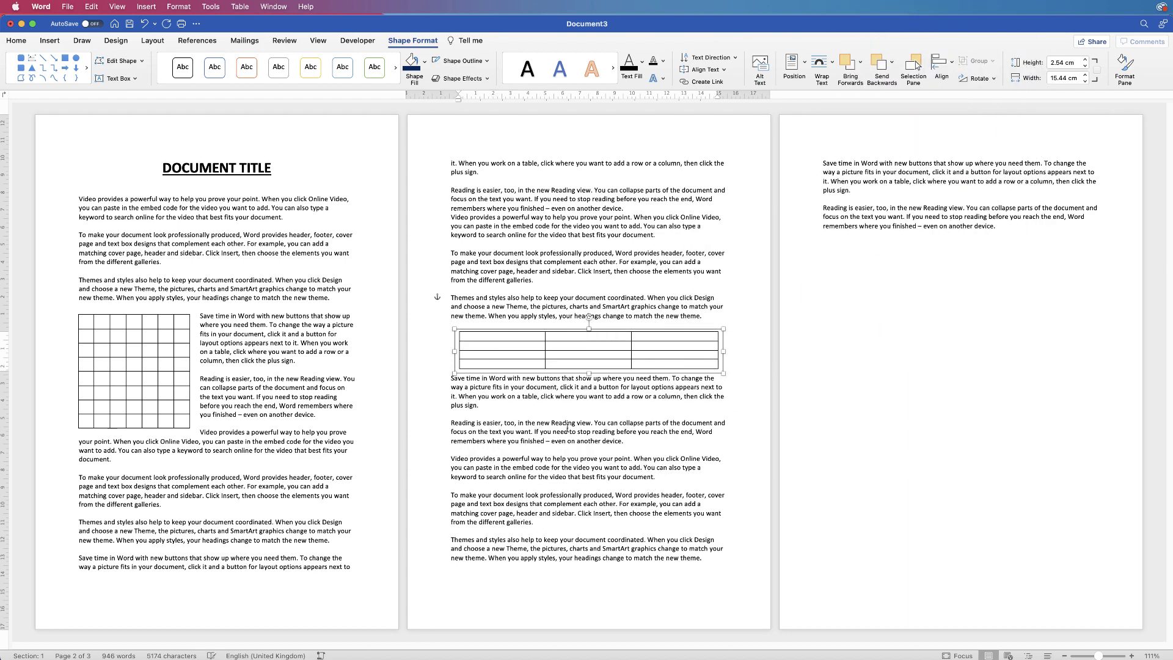
left_click(566, 431)
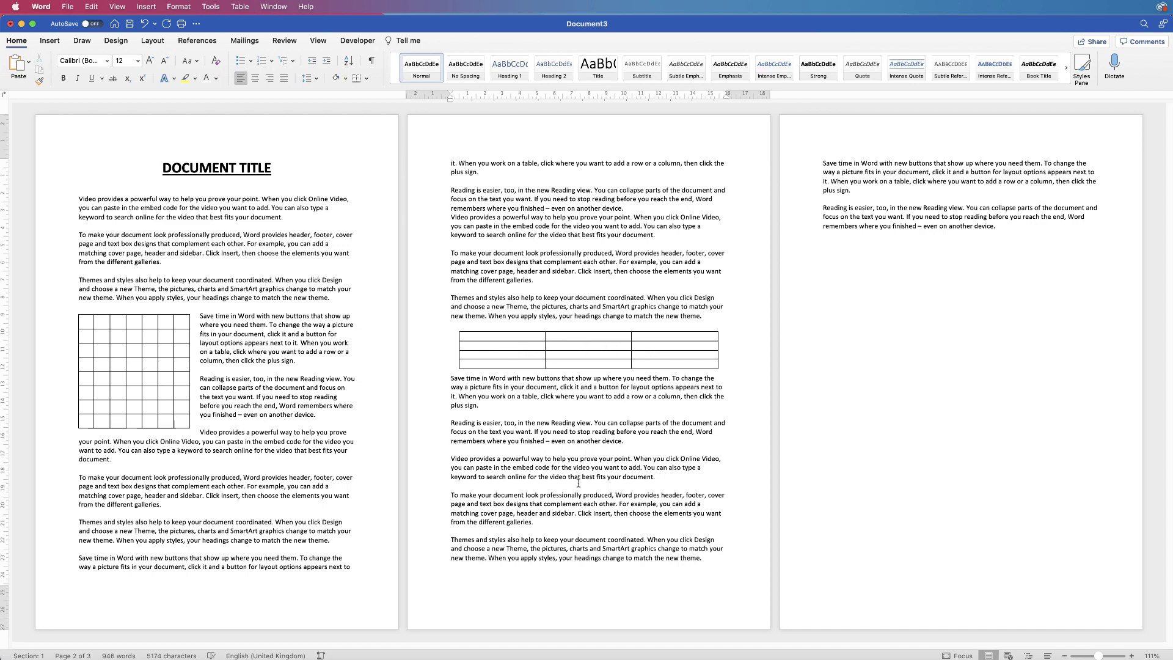
Draw a text box below the page-two paragraphs and remove its outline.
left_click(55, 41)
left_click(719, 60)
left_click(741, 83)
left_click_drag(446, 449, 561, 561)
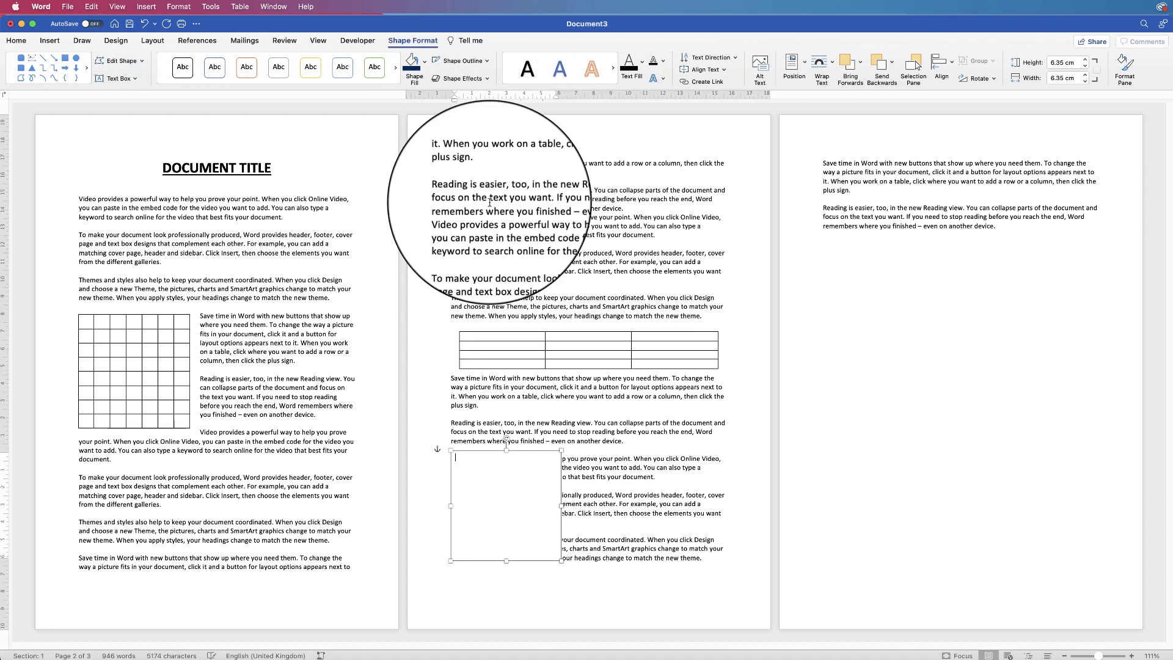
left_click(487, 60)
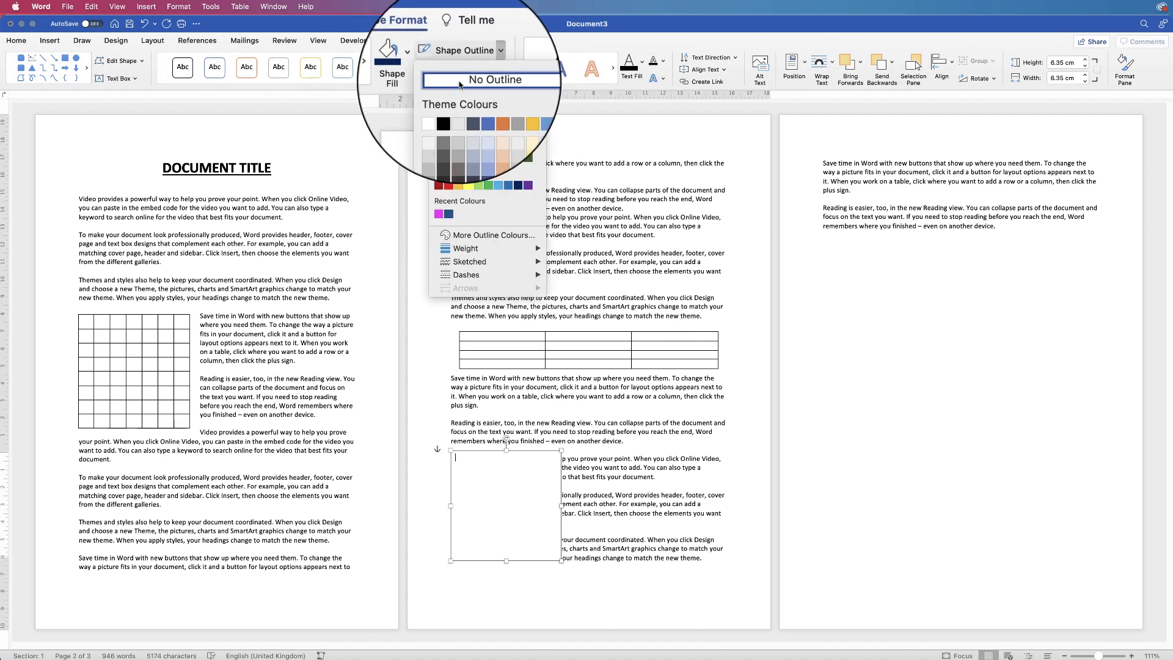
left_click(480, 81)
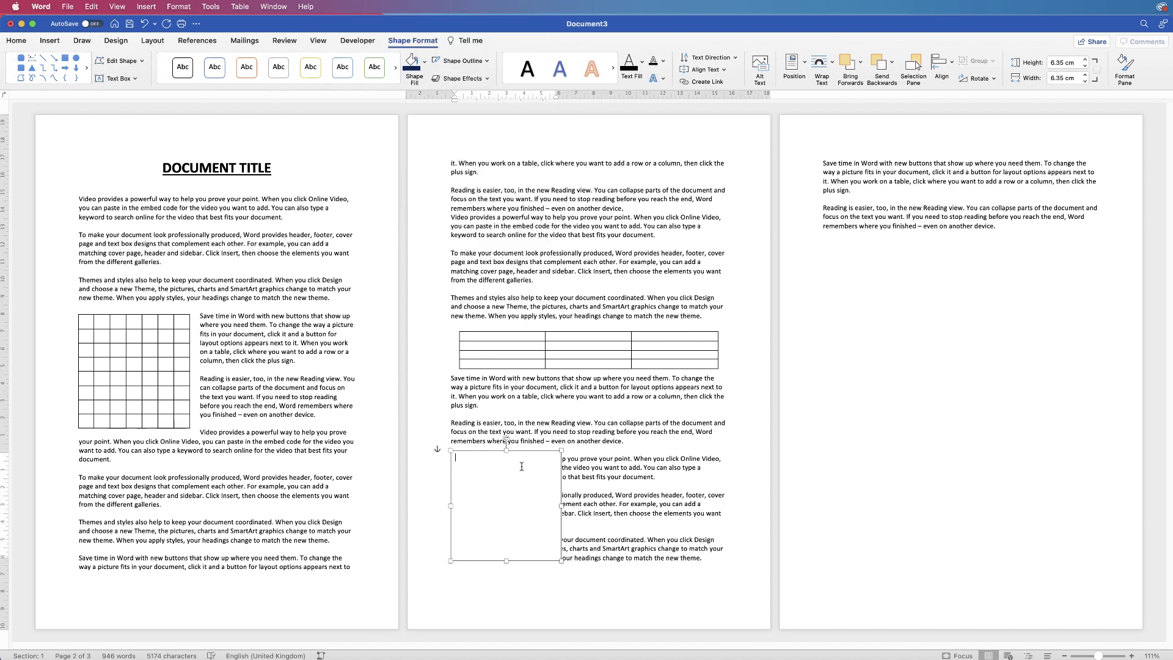
Insert a 3 by 3 table into the box, add a fourth row and shrink the box to fit.
left_click(50, 42)
left_click(109, 64)
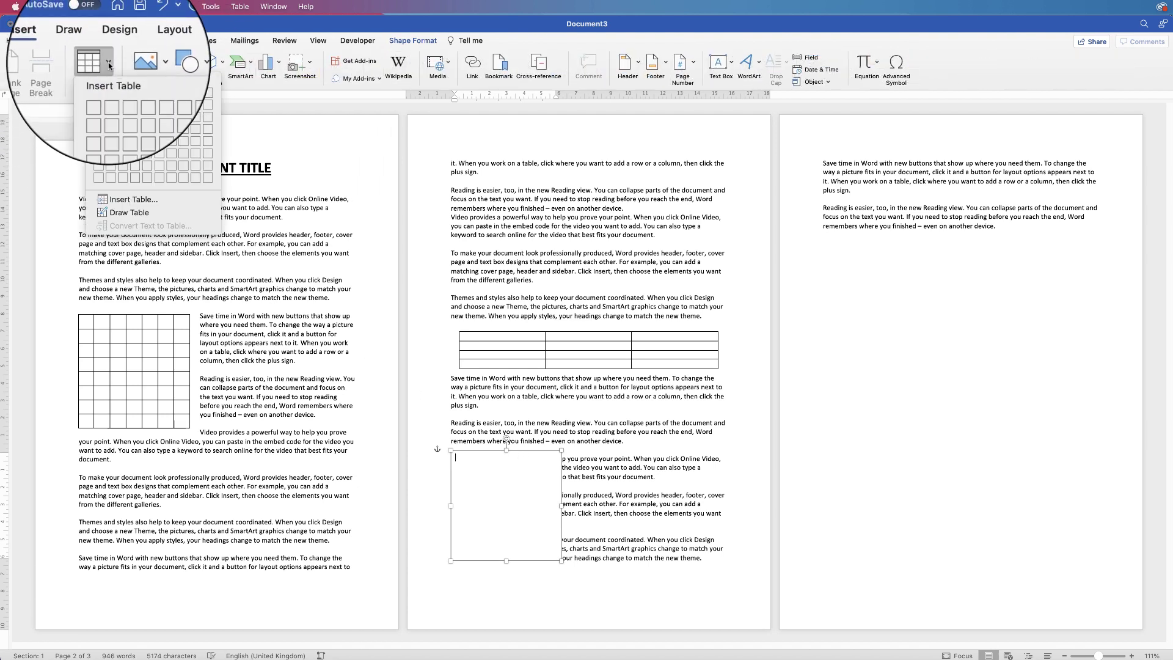
left_click(120, 128)
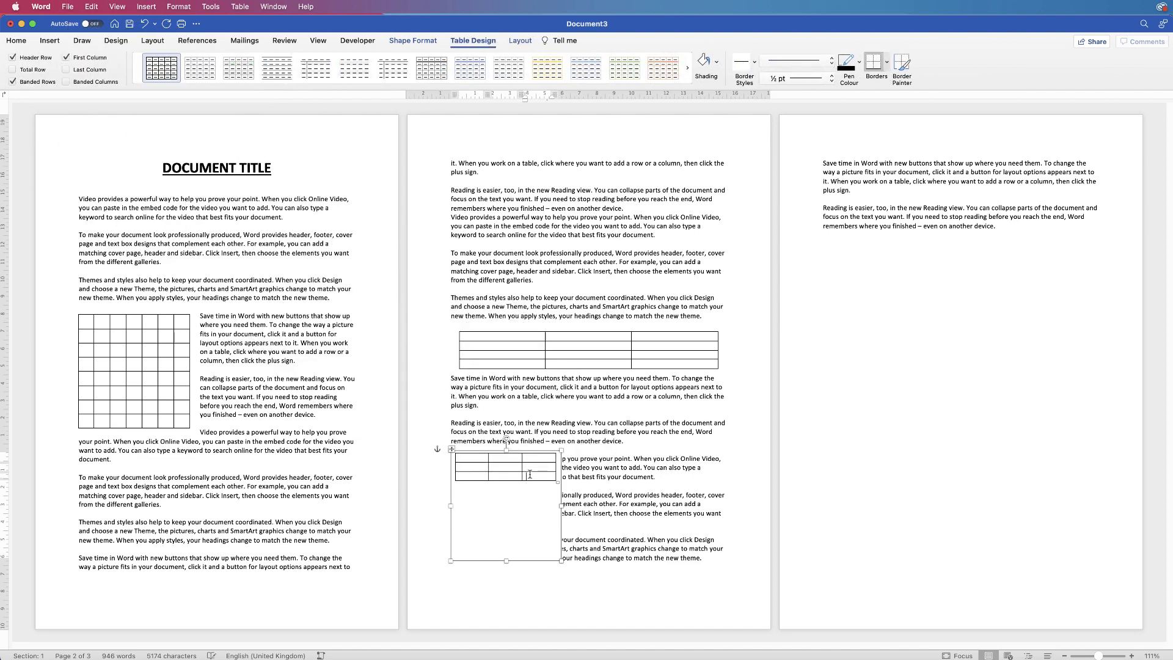
key("Tab")
left_click_drag(506, 559, 509, 496)
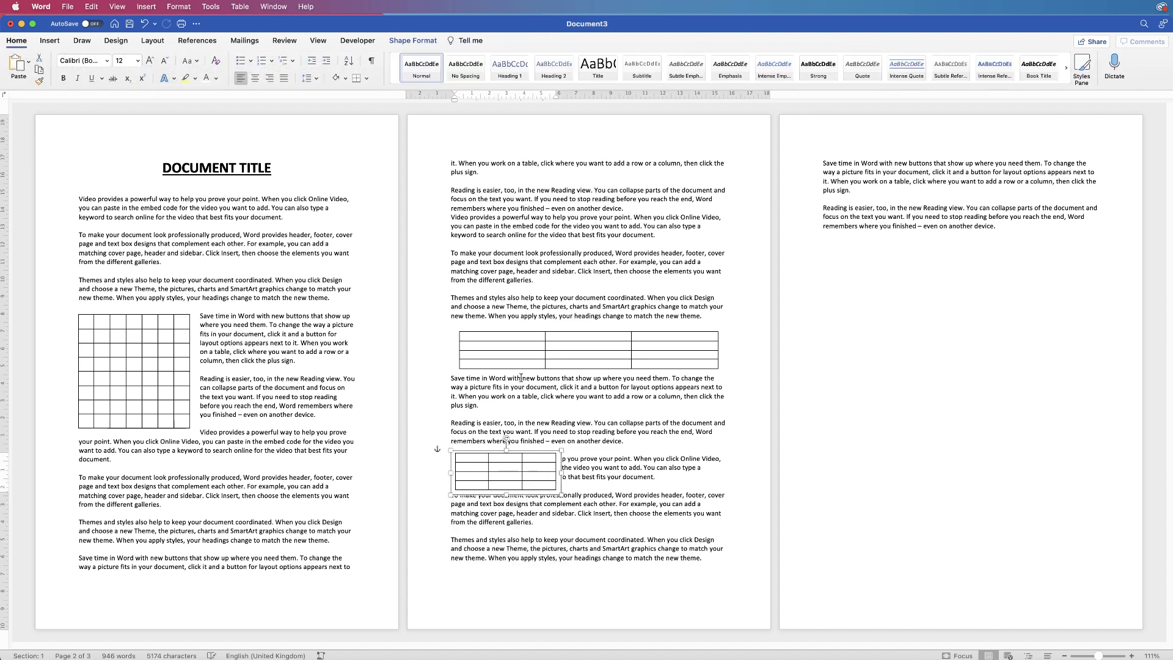
Give the table box Top and Bottom text wrapping.
left_click(412, 41)
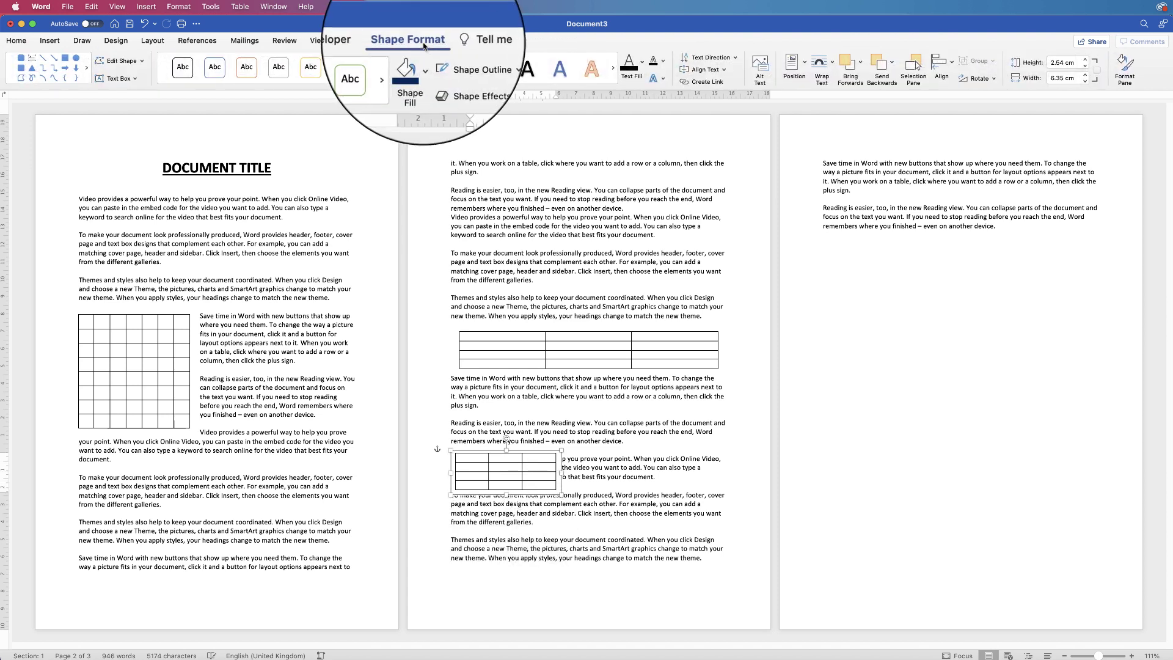
left_click(831, 64)
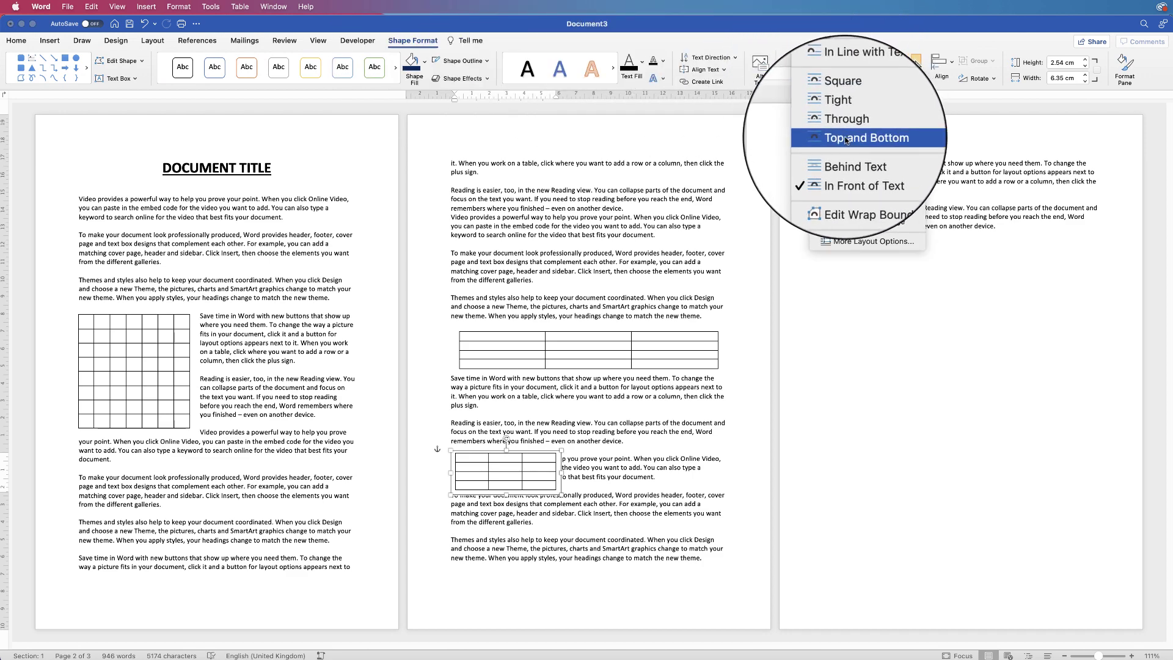
left_click(845, 137)
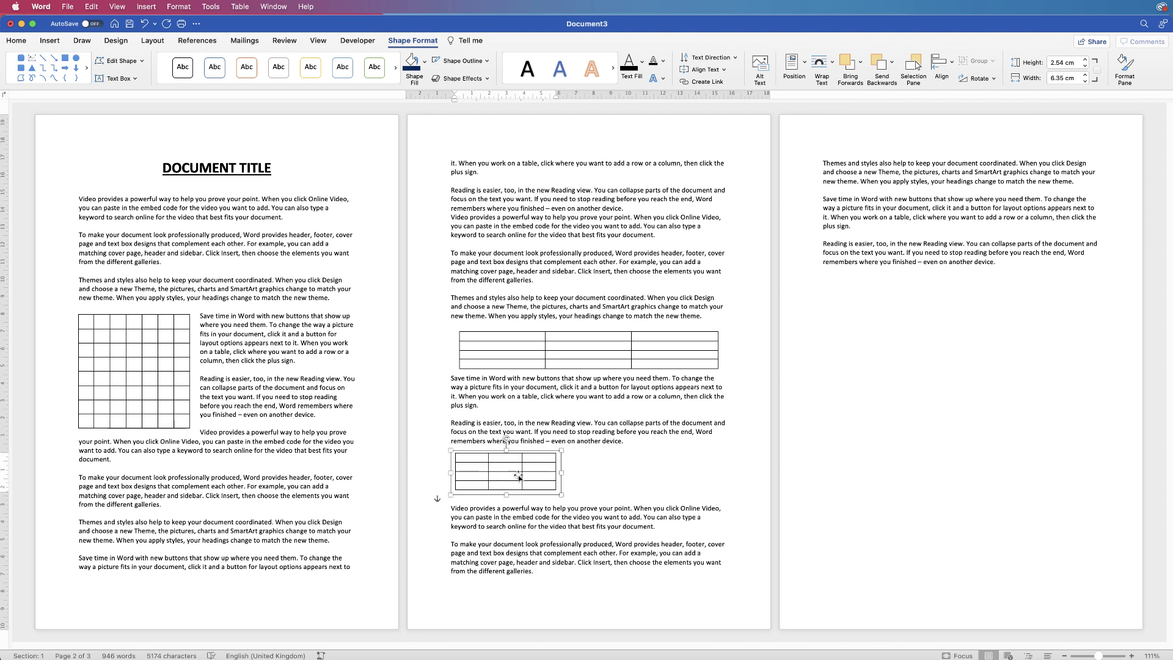
Centre the small table box, duplicate it and move the copy beside the original.
left_click(16, 44)
left_click(254, 79)
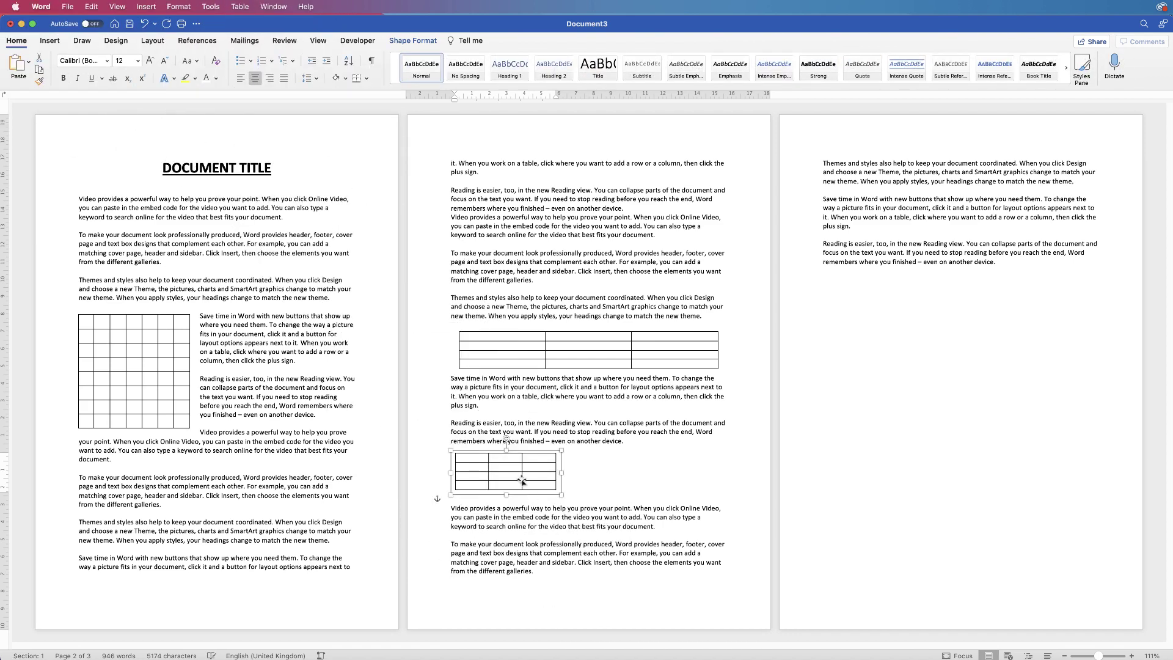
key("super+c")
key("super+v")
left_click_drag(521, 458, 642, 453)
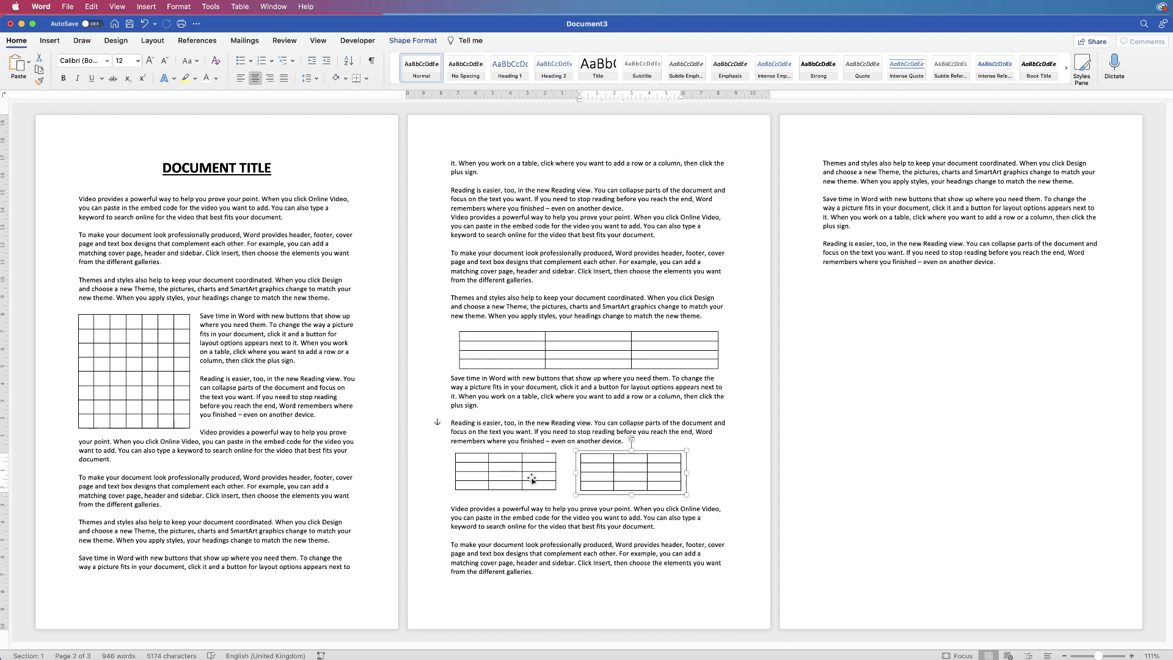
Select both table boxes and align them with each other via Shape Format > Align.
left_click(529, 479, "shift")
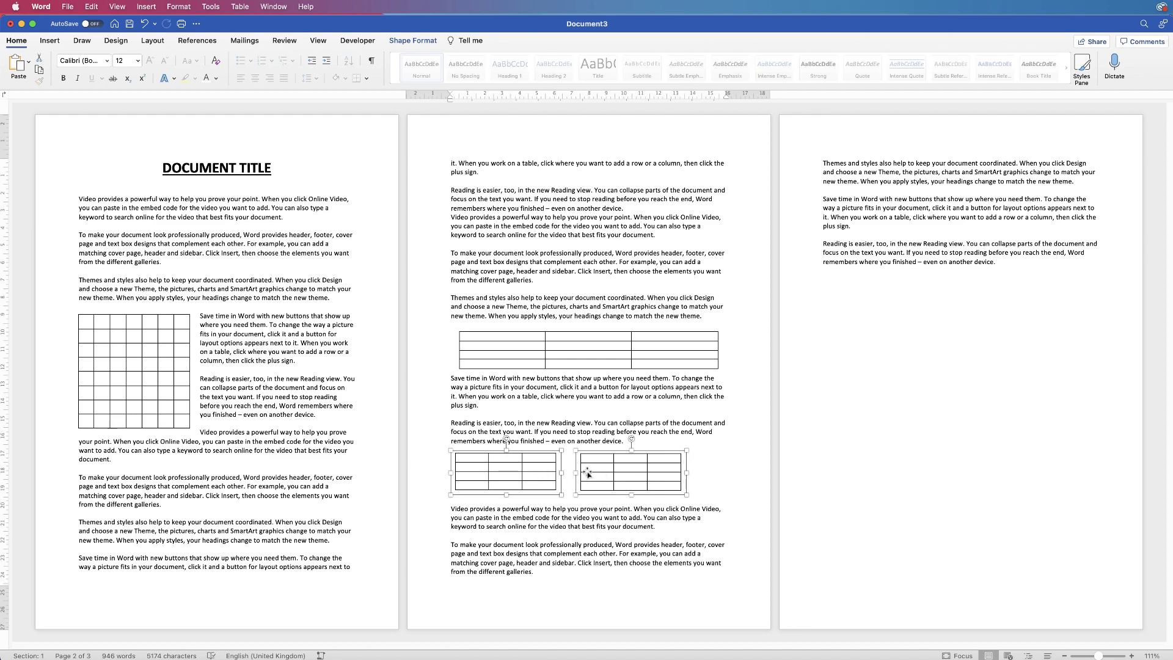
left_click(430, 43)
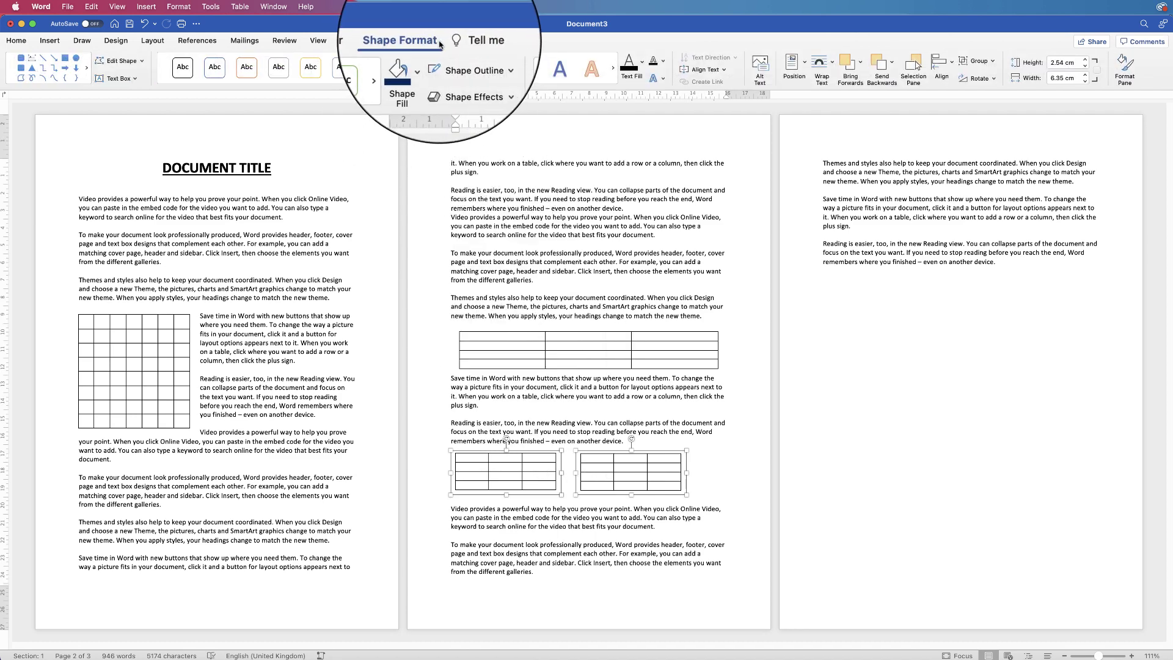
left_click(951, 63)
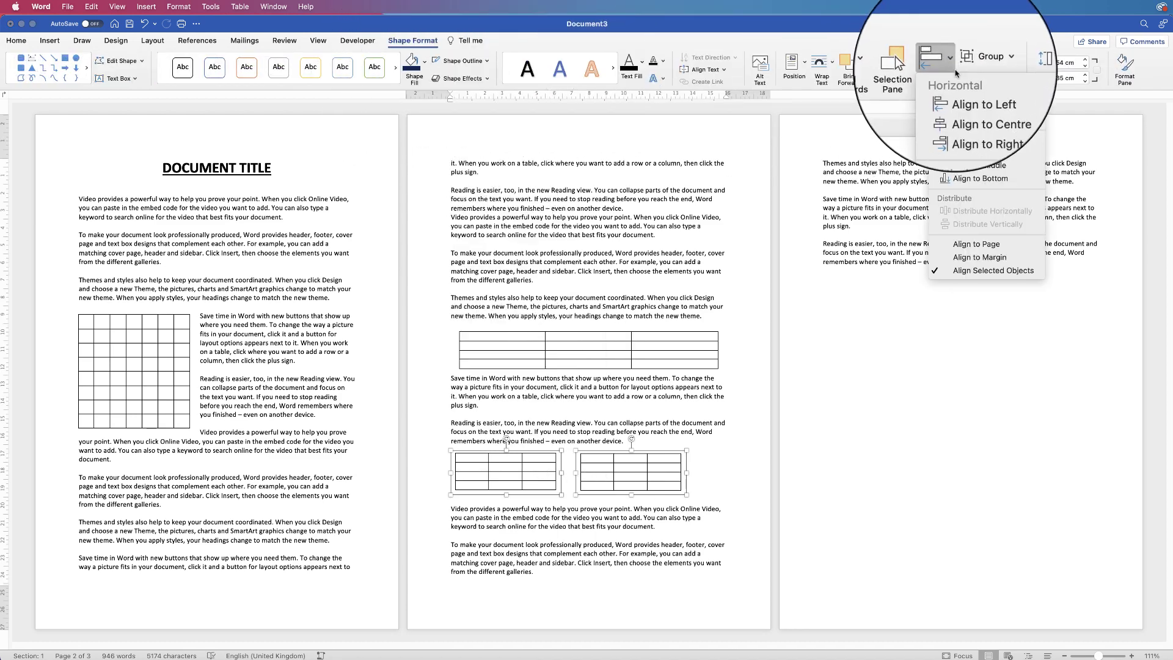
left_click(963, 168)
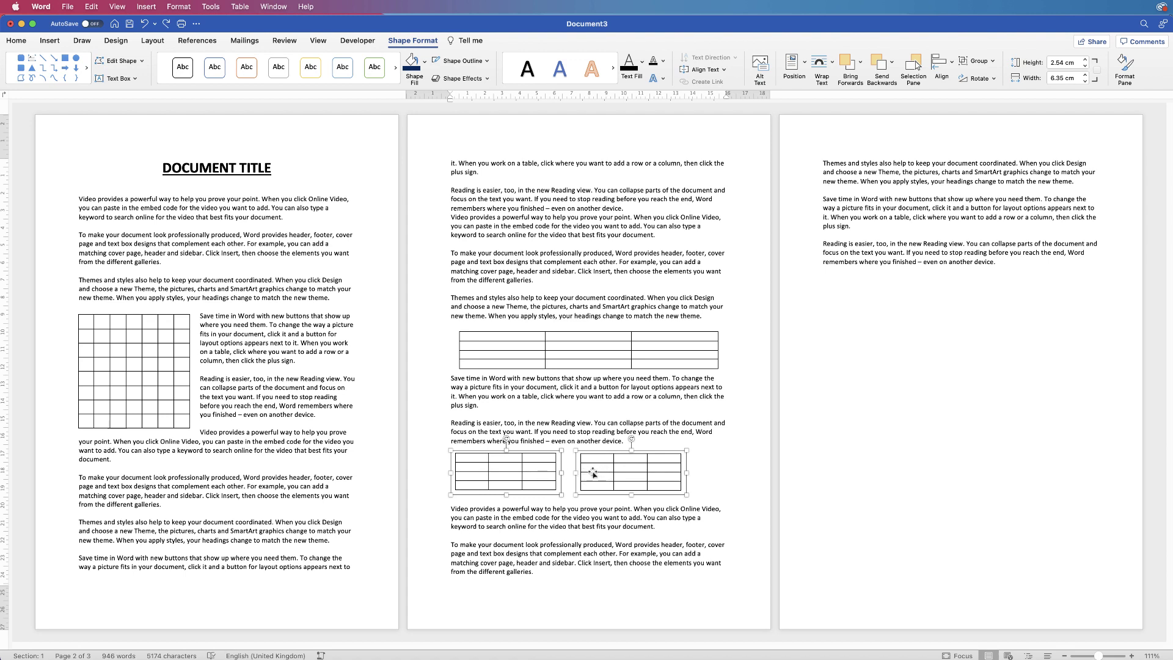
Group the two table boxes and centre the group horizontally on the page.
left_click(976, 60)
left_click(980, 76)
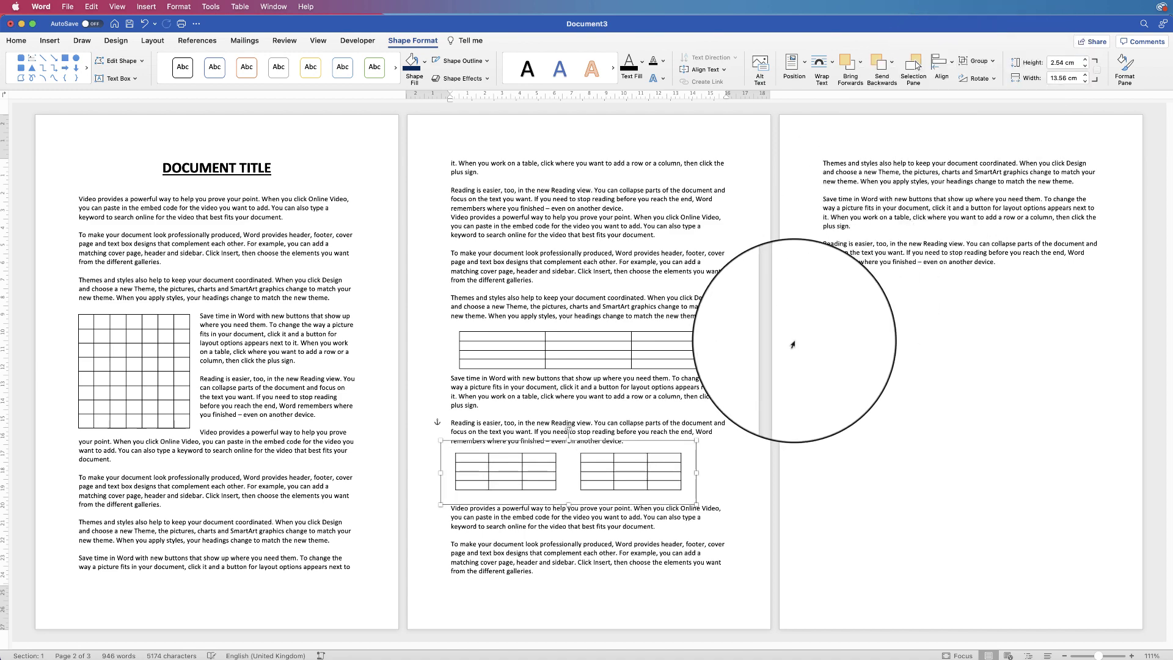
left_click(953, 65)
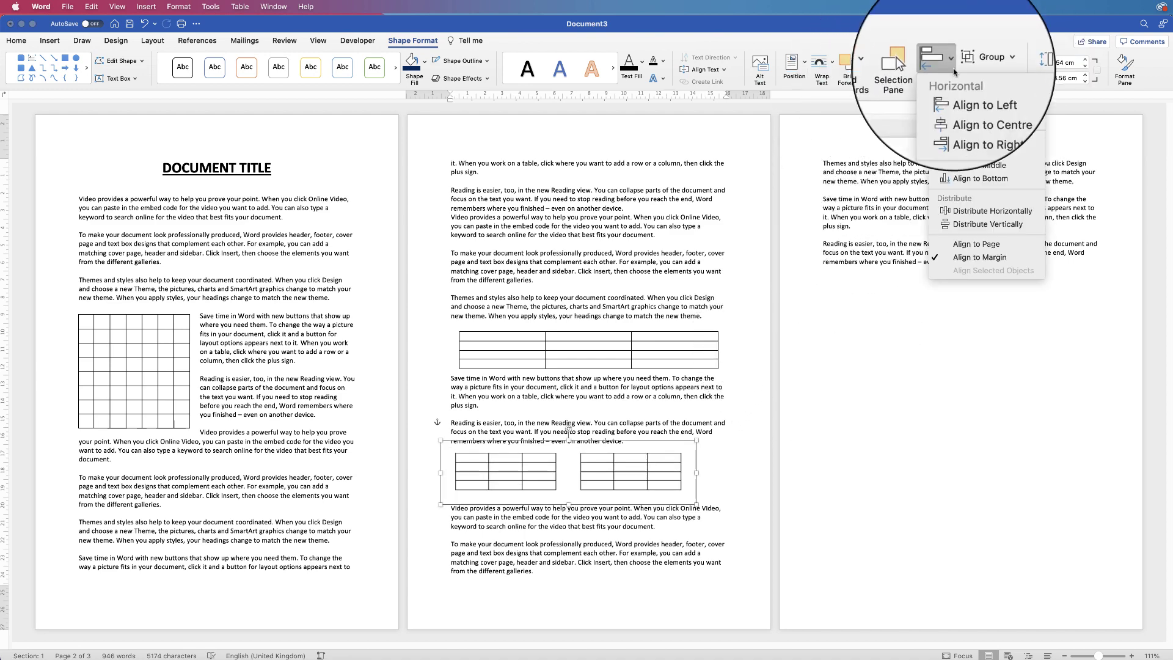
left_click(972, 108)
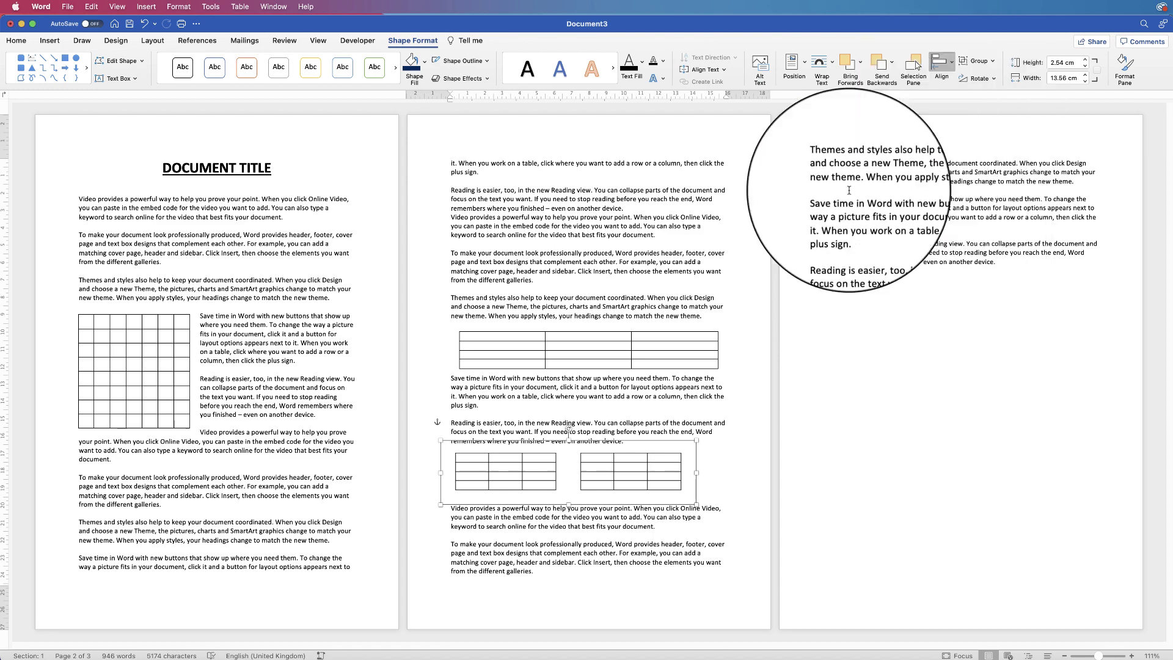
Ungroup the centred pair back into separate tables and enter the left one for editing.
left_click(581, 534)
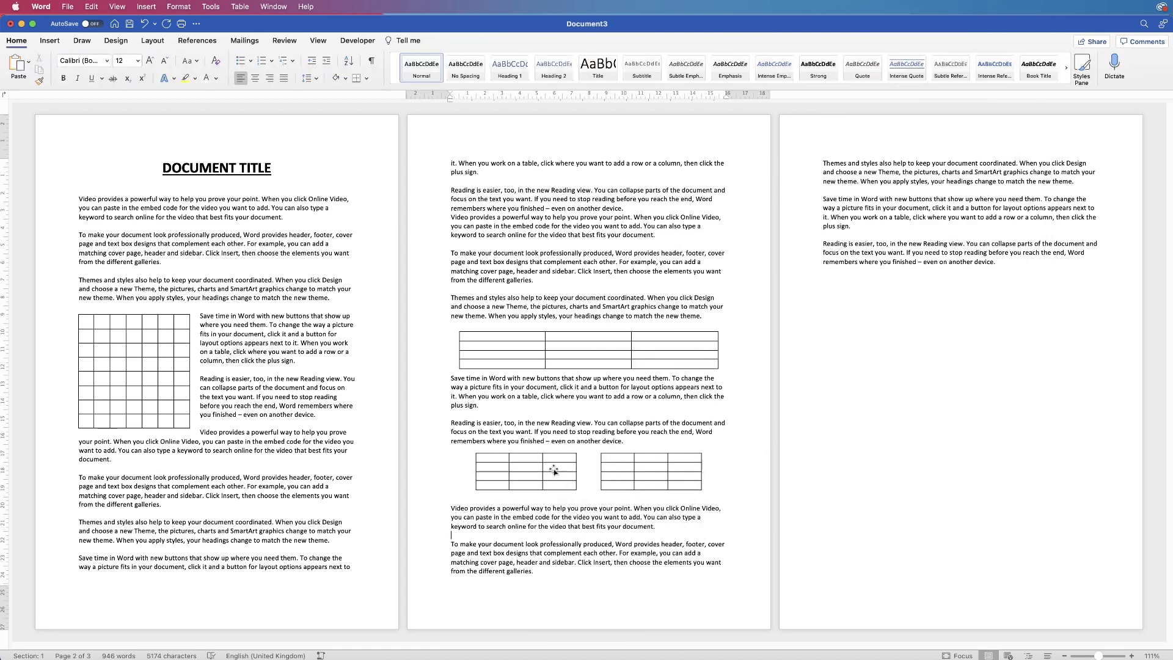
left_click(633, 473)
left_click(992, 64)
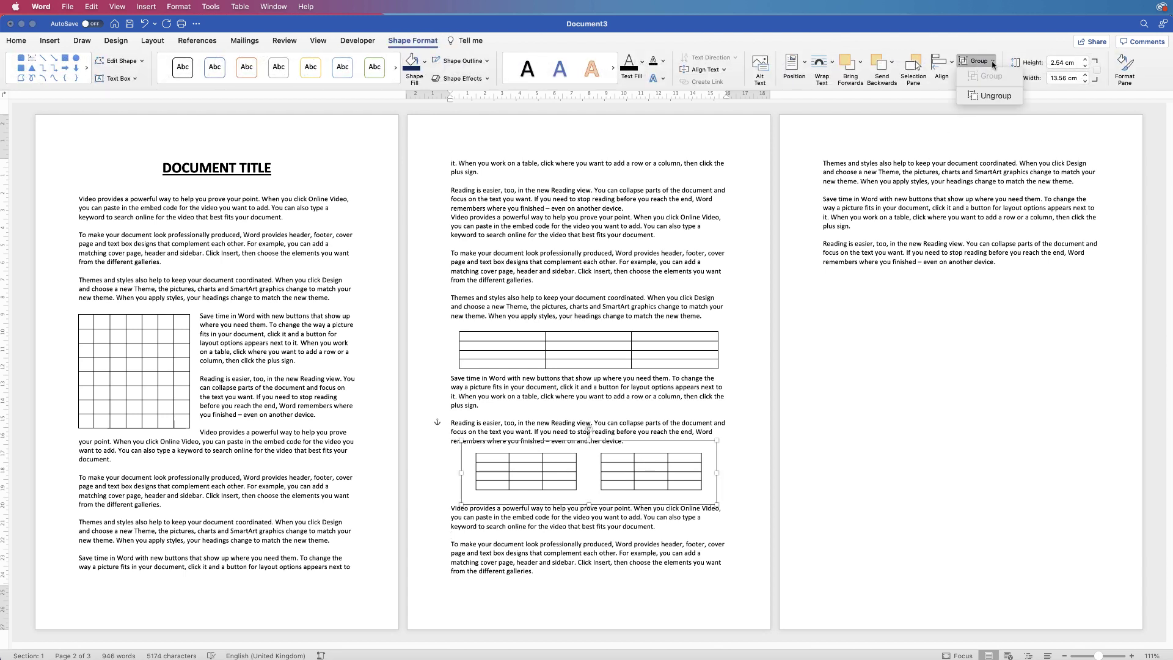
left_click(993, 96)
left_click(492, 460)
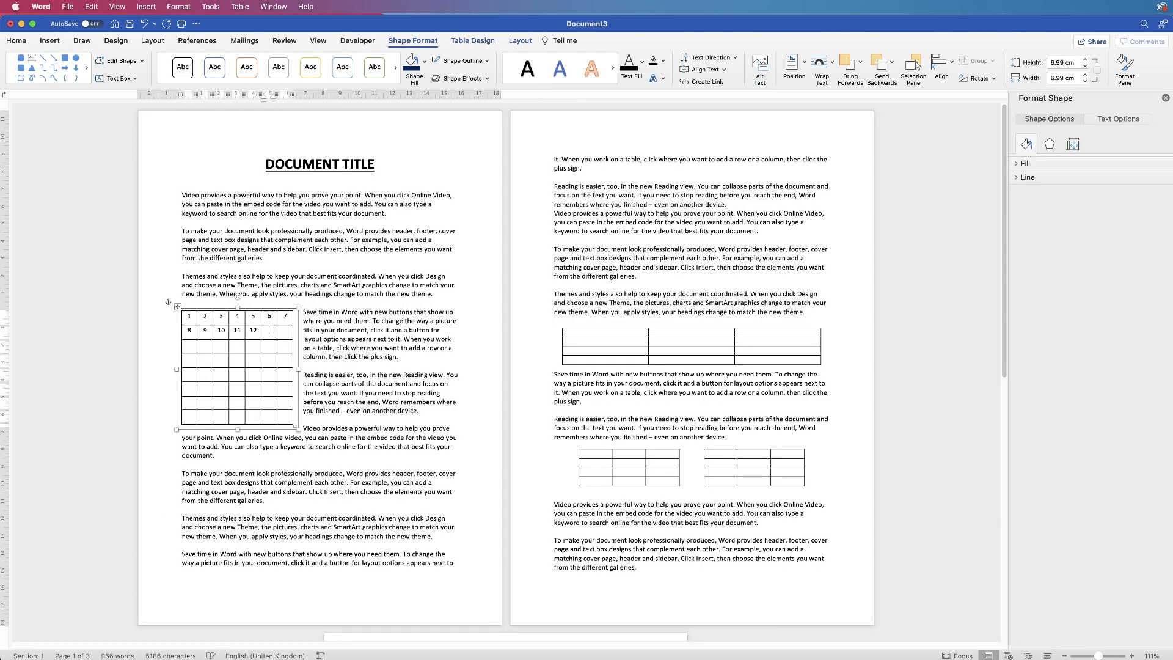
type("21\t22\t23\t24\t25\t26\t27\t28\t29\t30\t31\t32\t33\t34\t35\t36\t37\t38\t39\t40\t41\t42\t43\t44\t45\t46\t47\t48\t49\t50\t51\t52\t53\t54\t55\t56")
Select the number grid, then shade the FLOW table's first column grey.
key("super+a")
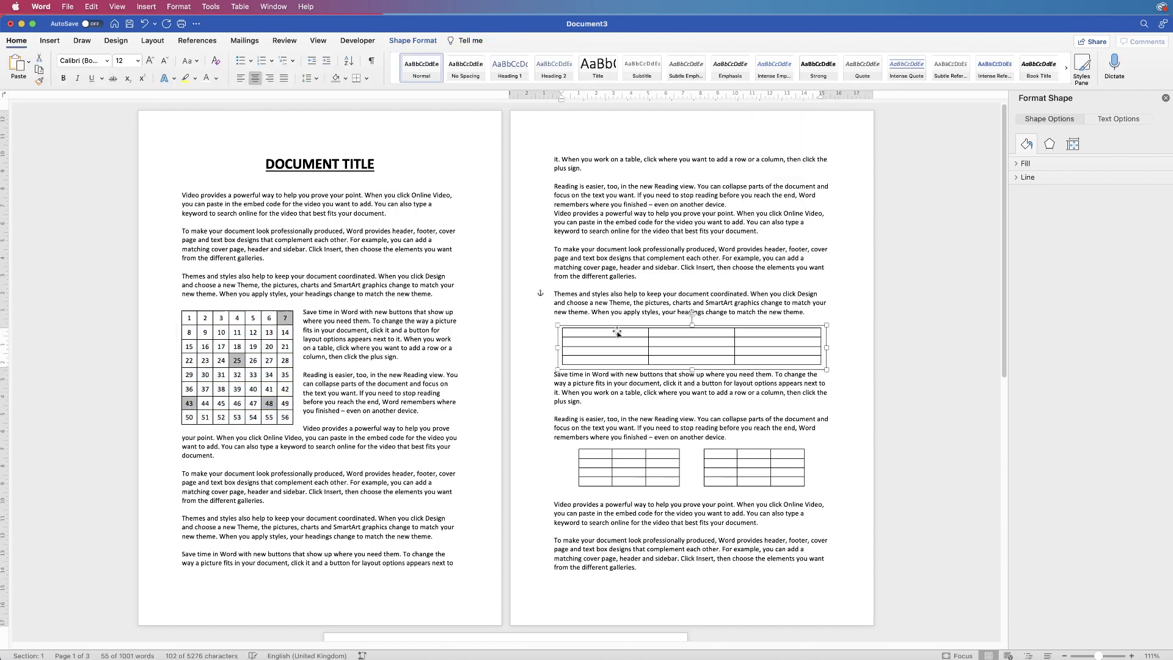
type("NUMBER\tSHADE\tTOTAL")
type("YELLOW\t68\t\tORANGE\t88\t\tBLUE\t112")
left_click_drag(596, 451, 597, 480)
key("super+y")
type("FLOWRATESTARTEND33412.343.30\t\t13.10")
Fill the right-hand FIXED table's header cells and first row, then finish editing.
left_click(720, 454)
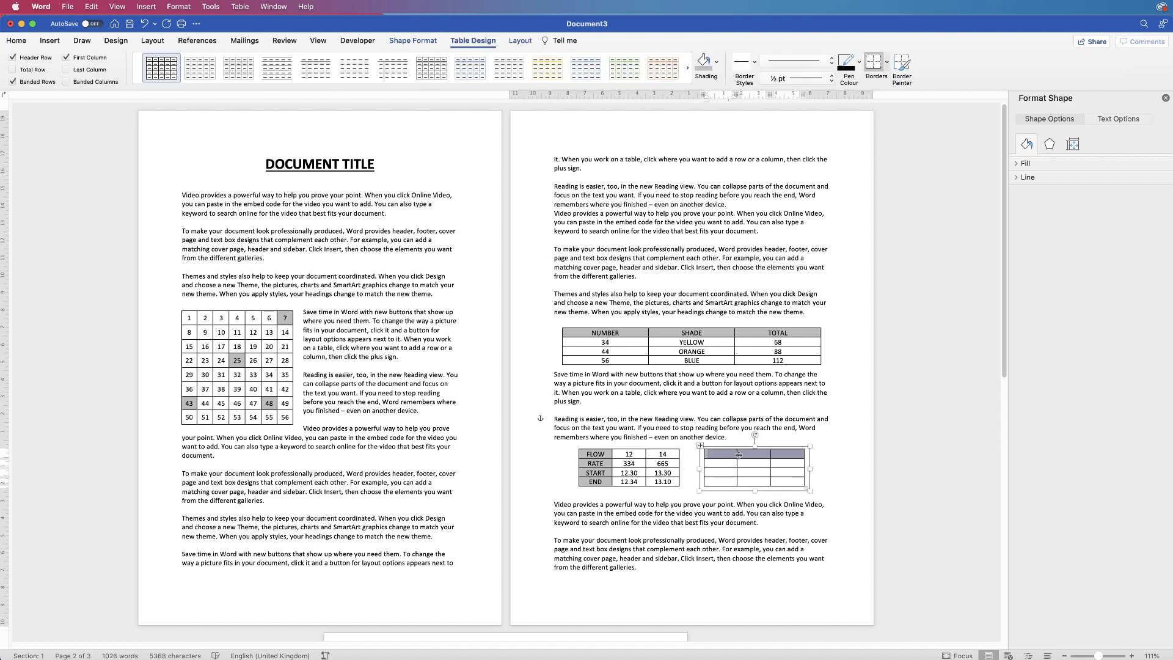
type("FIXED")
key("Tab")
type("FLUID COMP")
key("Tab")
type("13")
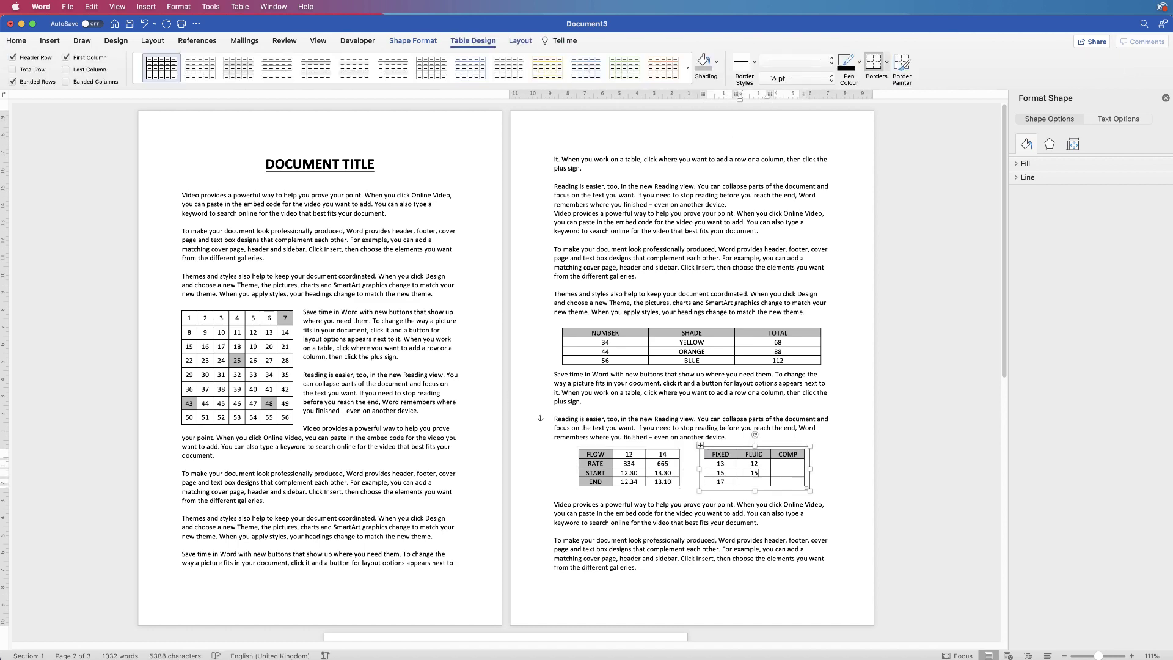
left_click(554, 497)
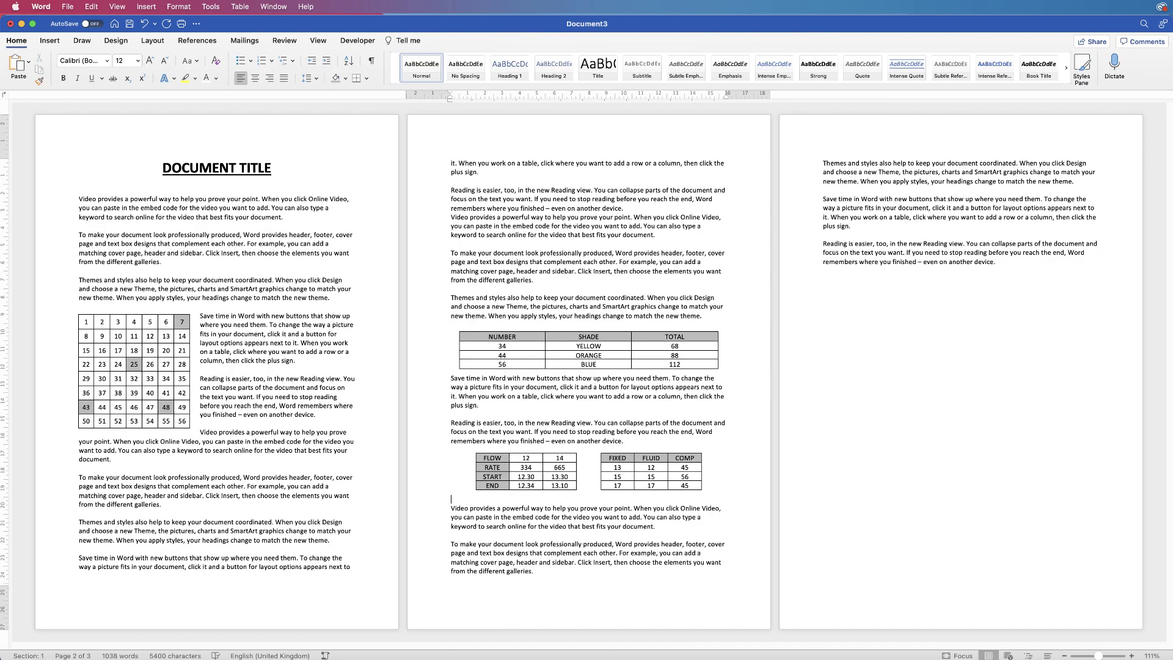